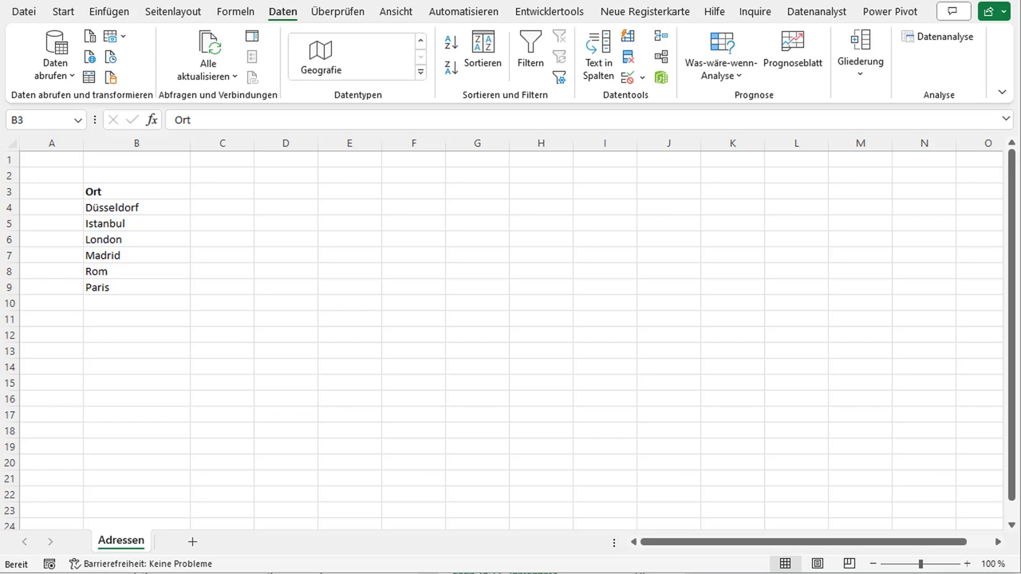
Convert Düsseldorf in cell B4 into a Geografie linked data type
click(153, 193)
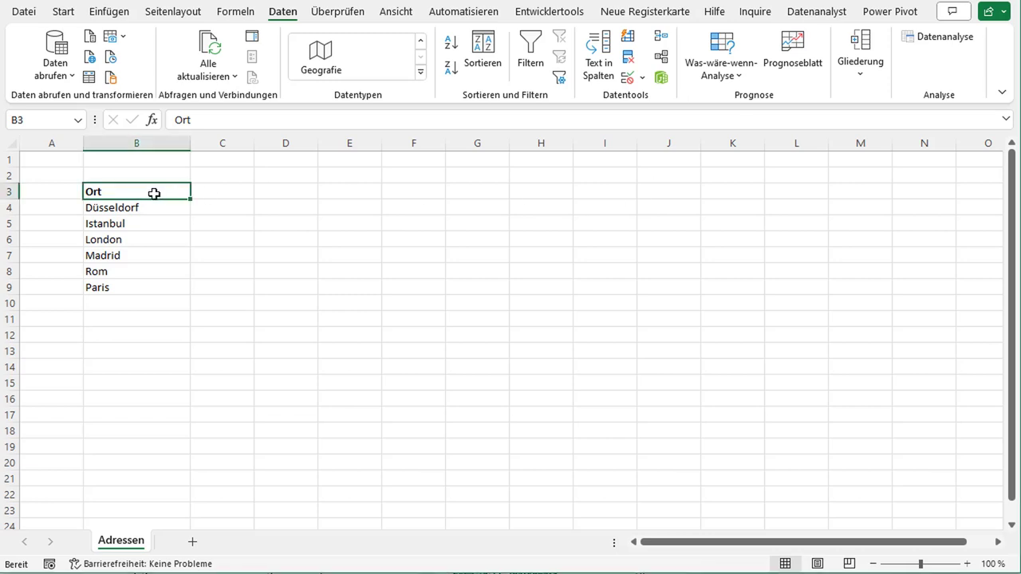
click(138, 217)
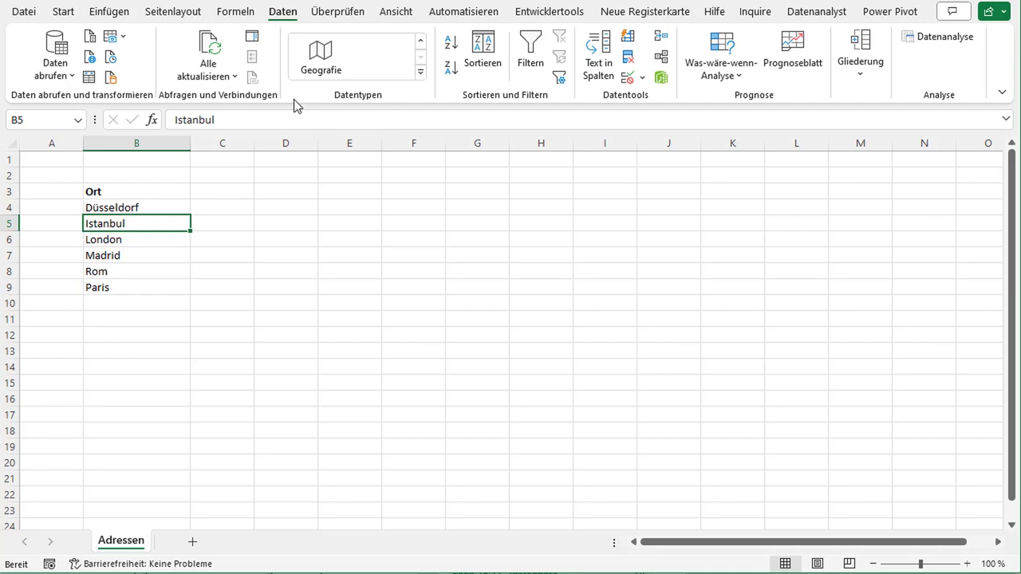
click(137, 204)
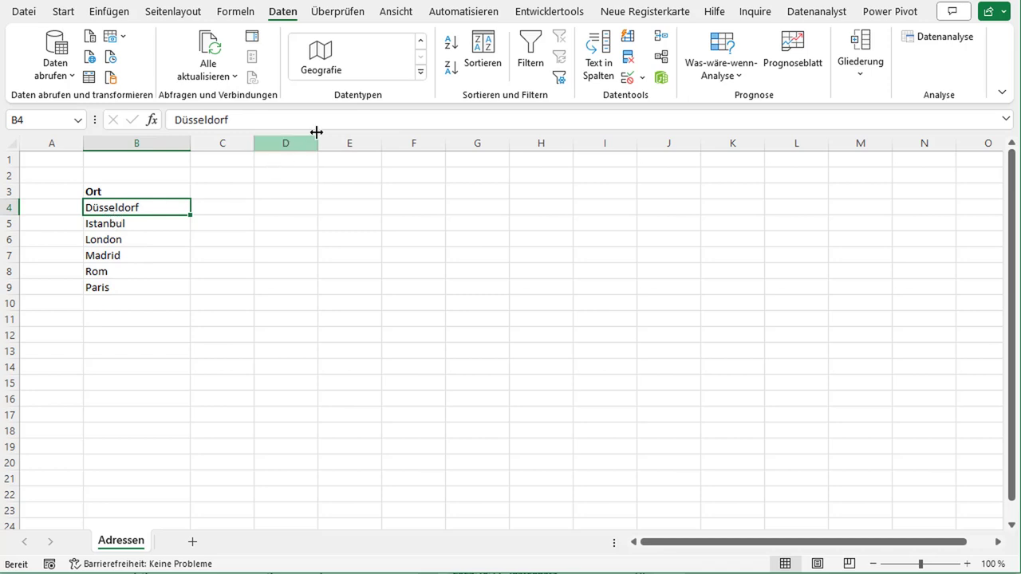
click(317, 70)
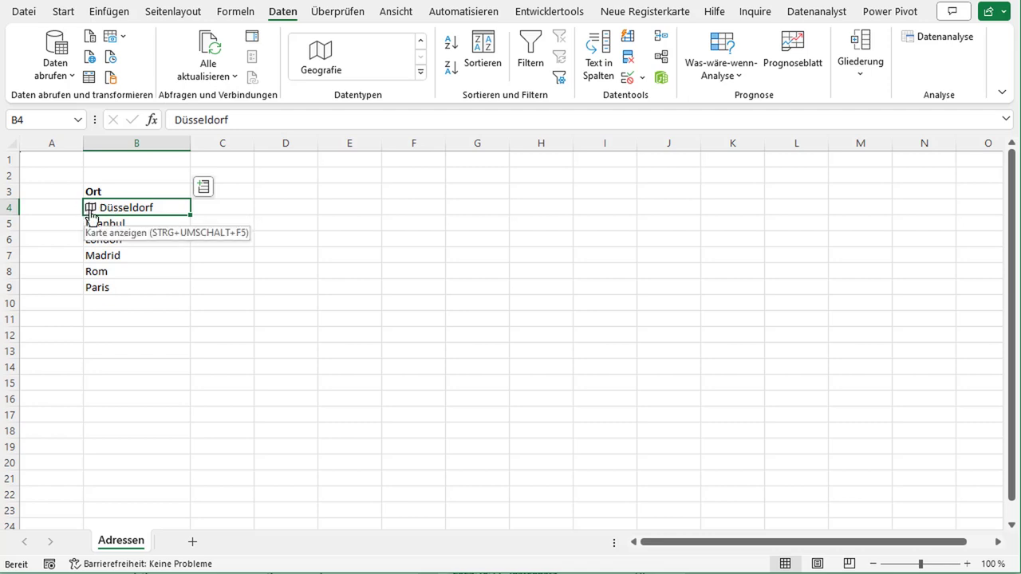
Insert Düsseldorf's Längengrad, Breitengrad and Bevölkerung into C4:E4 and open its data card
click(204, 190)
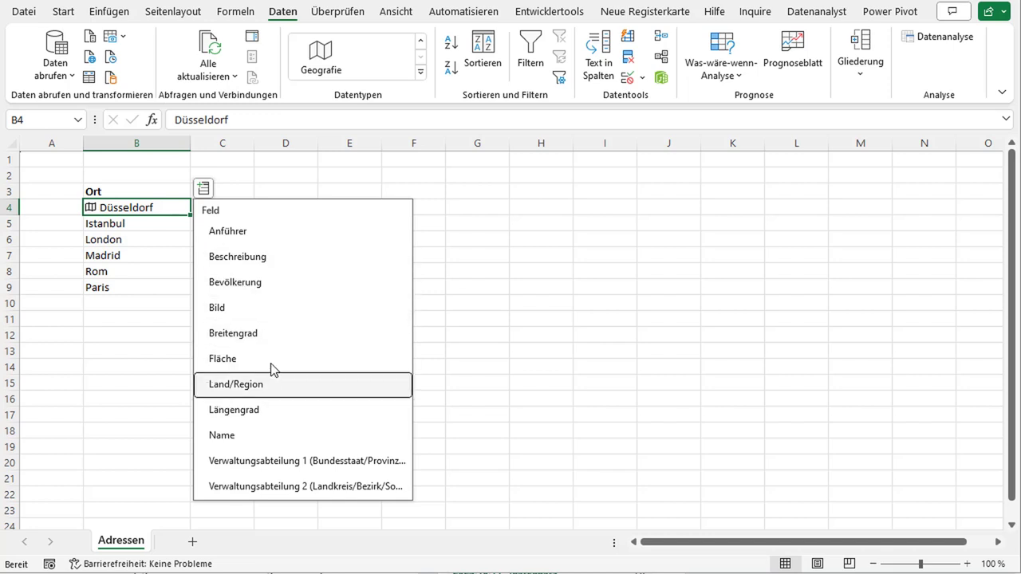
click(279, 414)
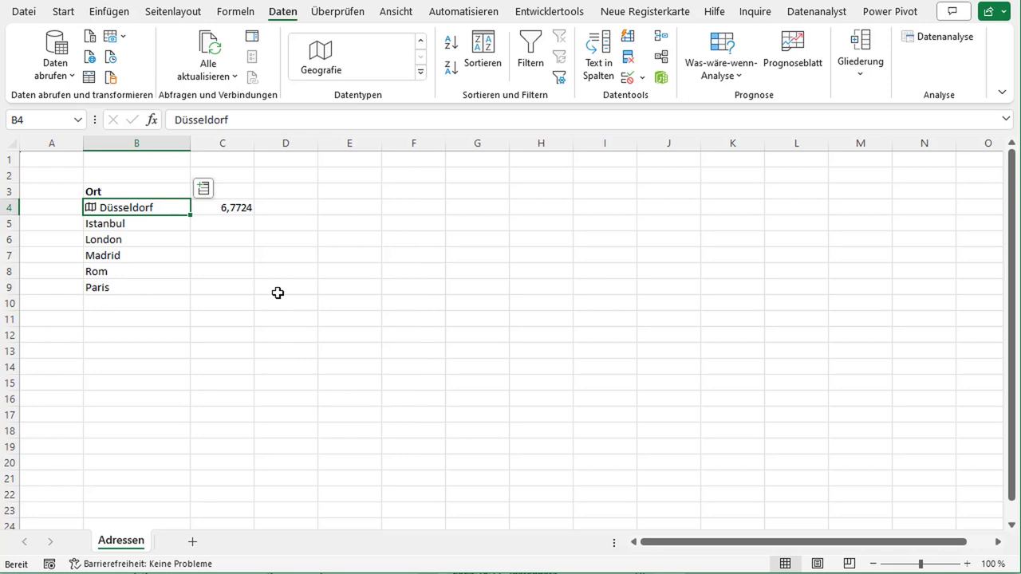
click(203, 188)
click(287, 343)
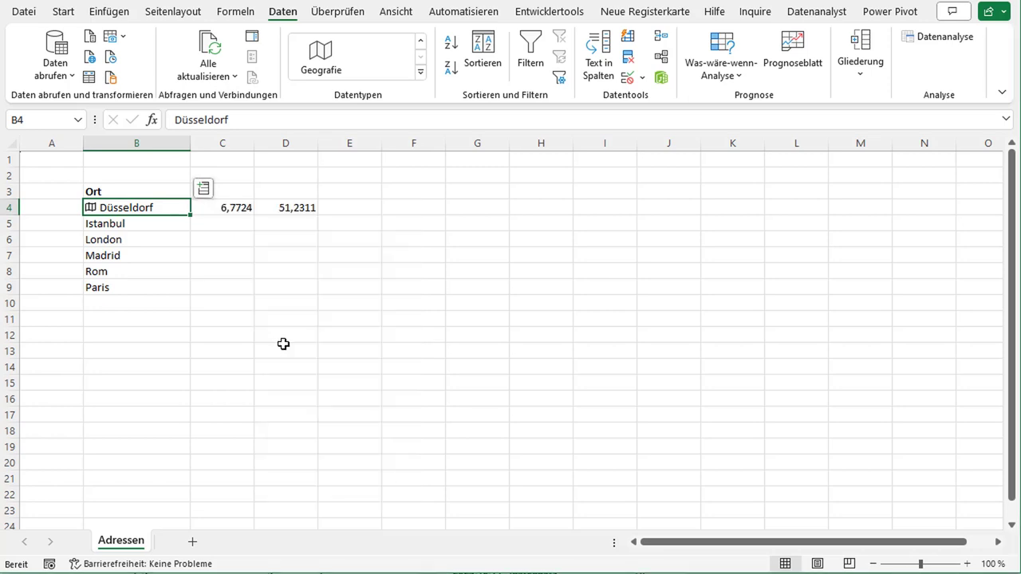
click(204, 188)
click(275, 292)
click(91, 209)
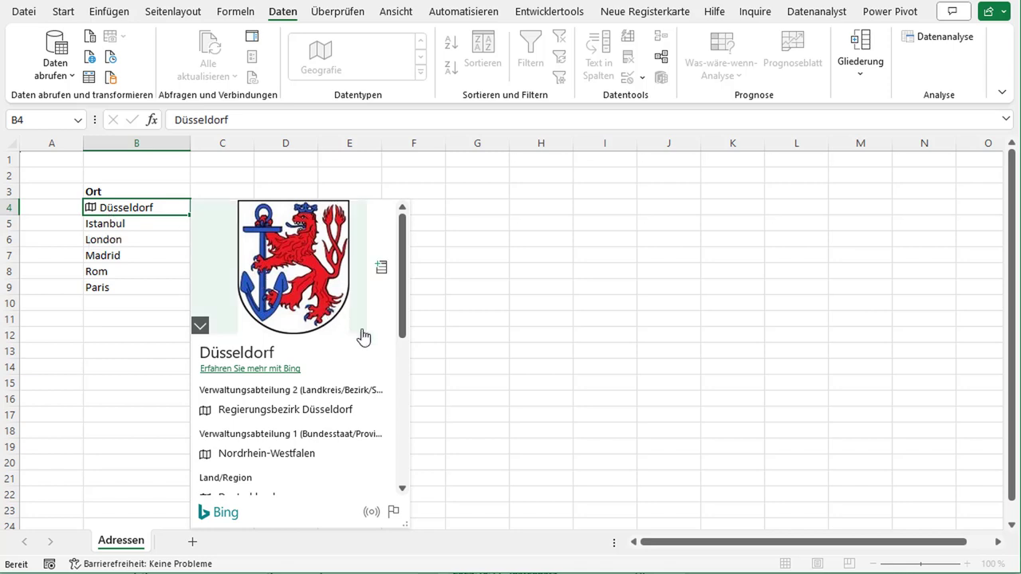
Scroll through Düsseldorf's data card and expand the coat-of-arms image credit (Wikipedia, CC BY-SA 3.0)
scroll(362, 333, down, 2)
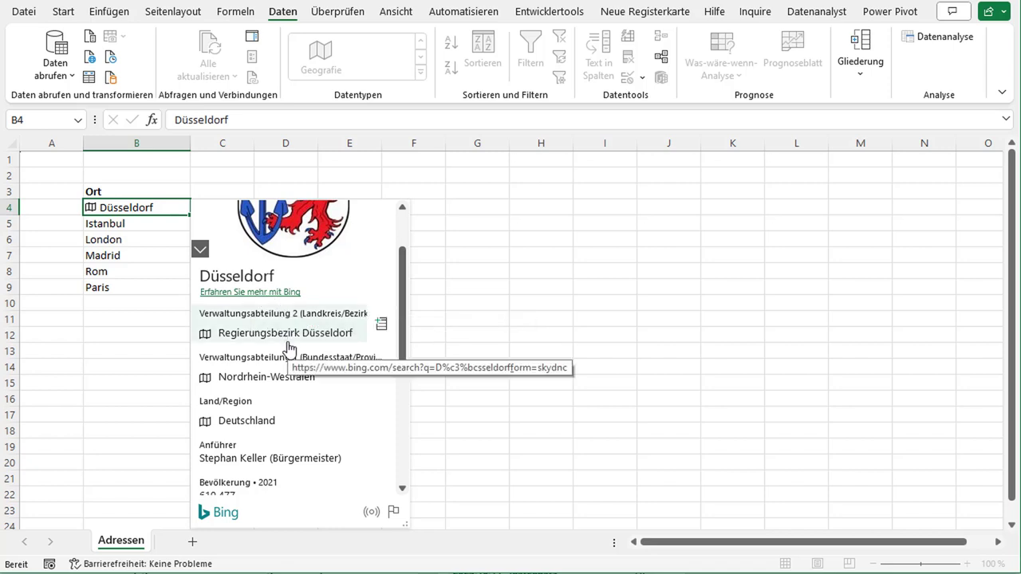
scroll(288, 346, down, 2)
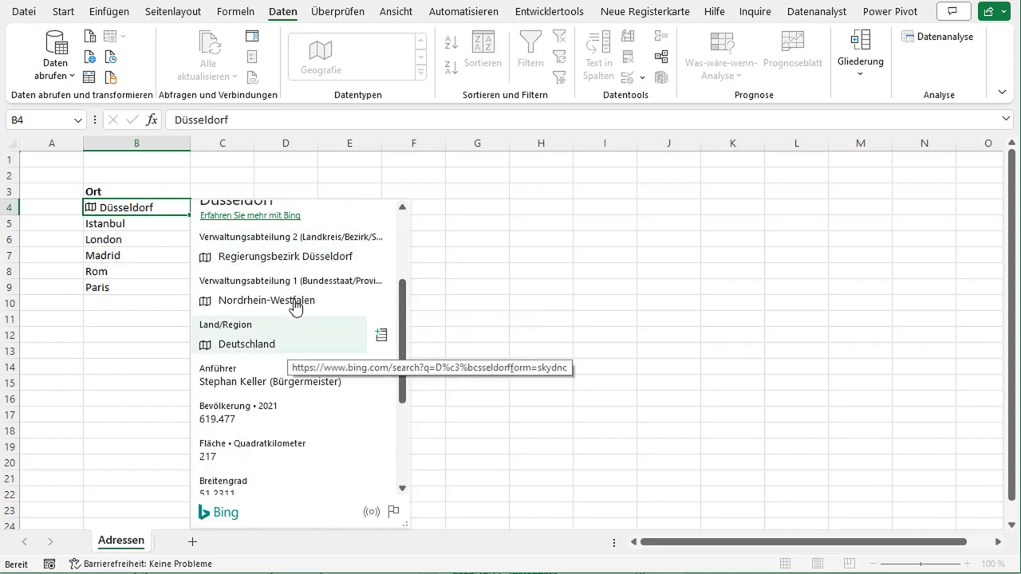
scroll(295, 306, down, 2)
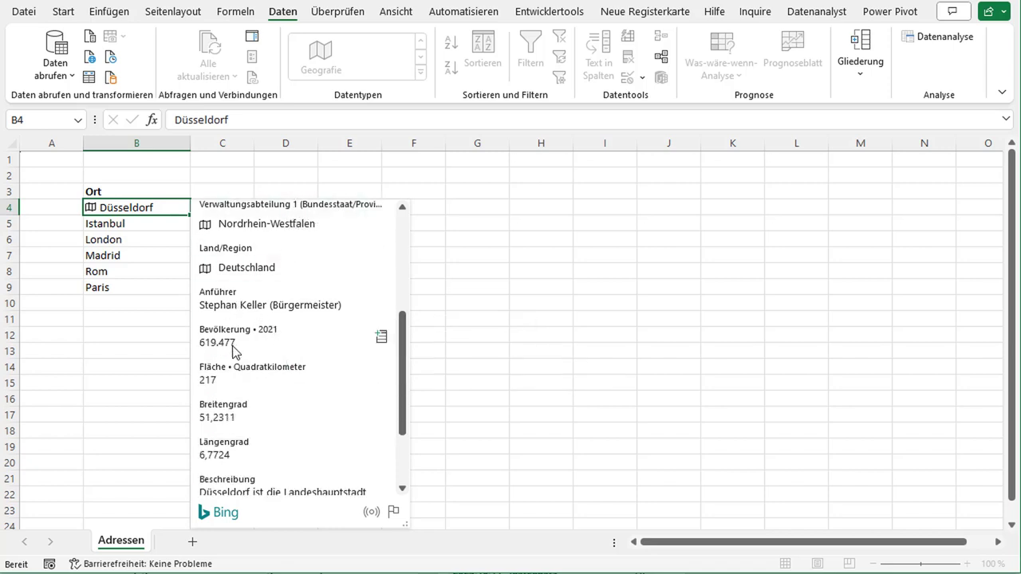
scroll(234, 351, down, 1)
scroll(260, 287, down, 1)
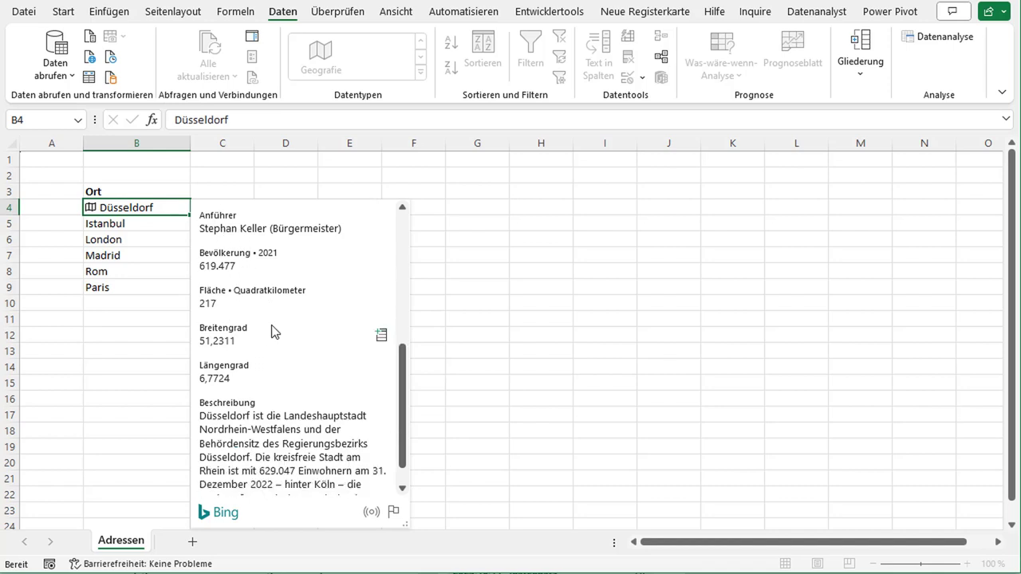
scroll(271, 331, down, 1)
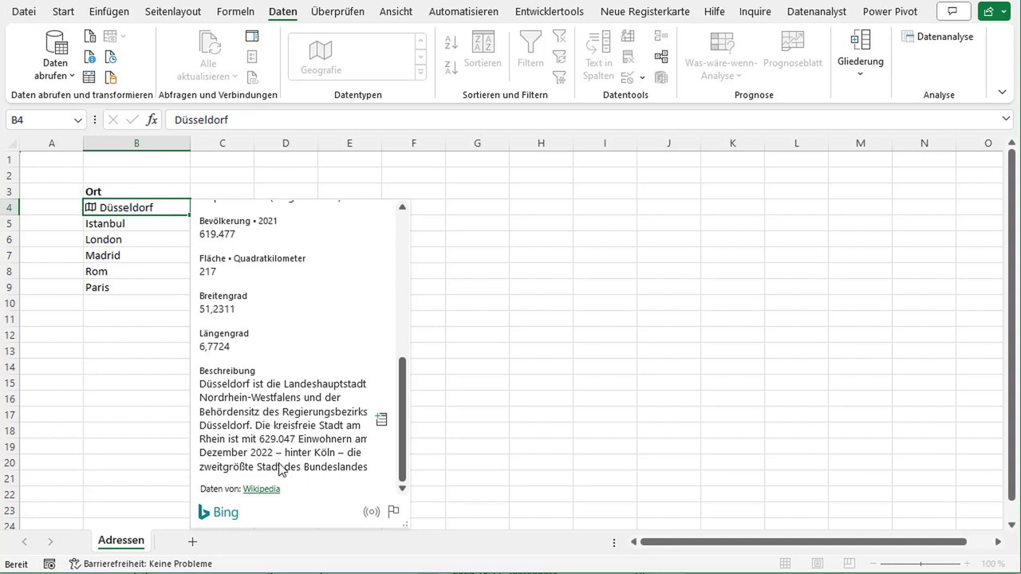
scroll(271, 407, up, 5)
scroll(279, 395, up, 4)
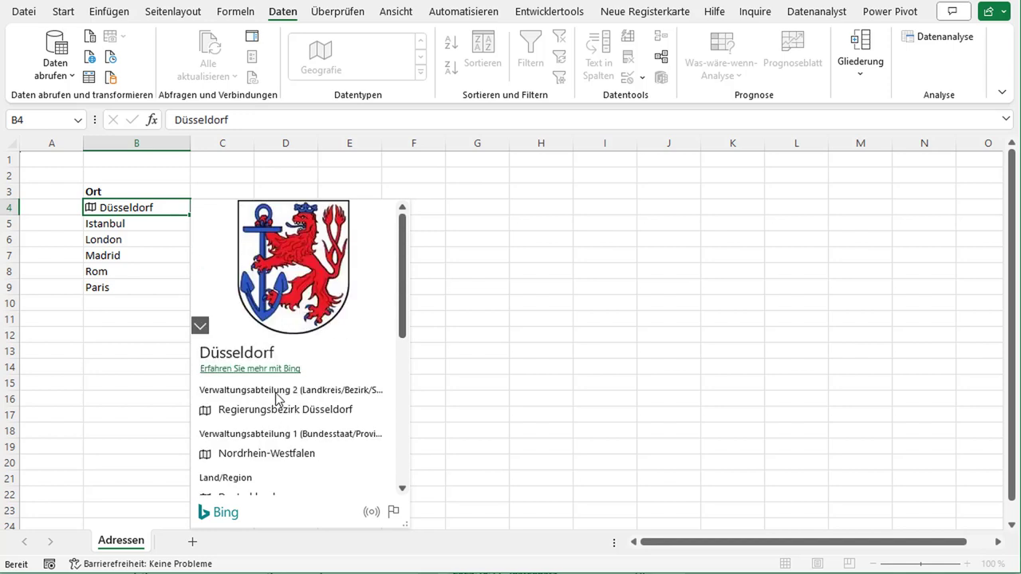
click(200, 326)
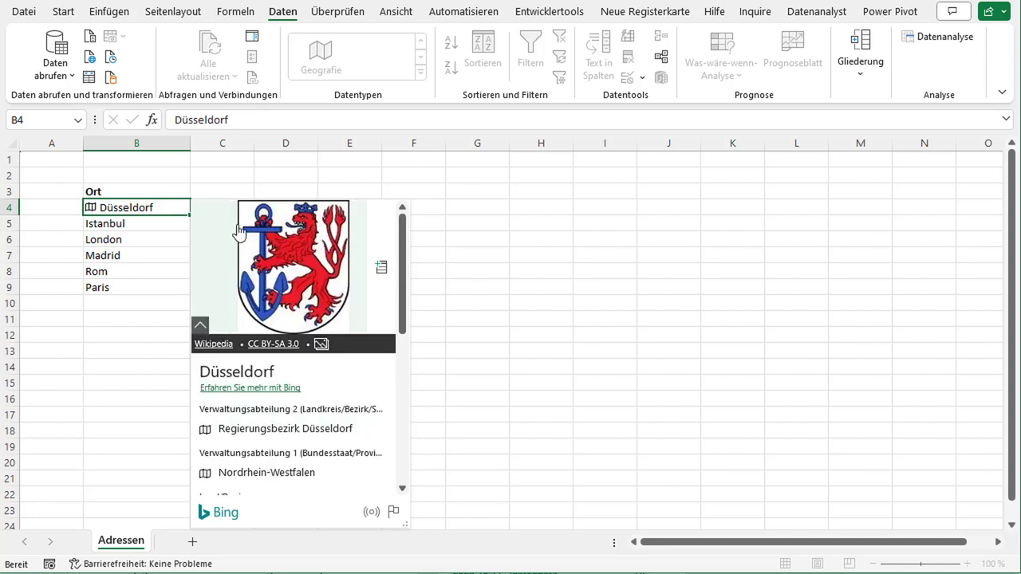
Close the card and enter headings Längengrad, Breitengrad and Bevölkerung in C3:E3
key(Escape)
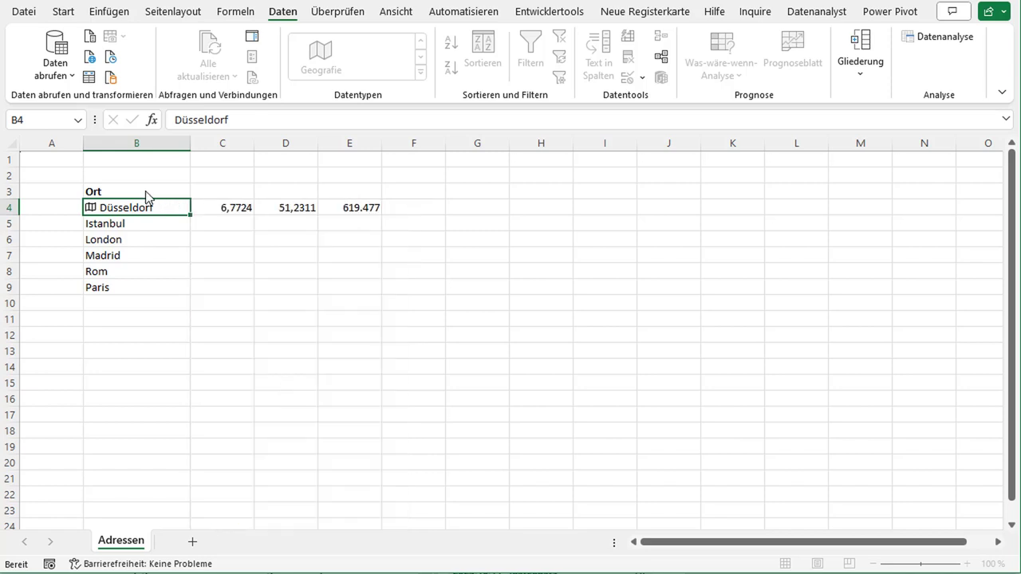
click(238, 199)
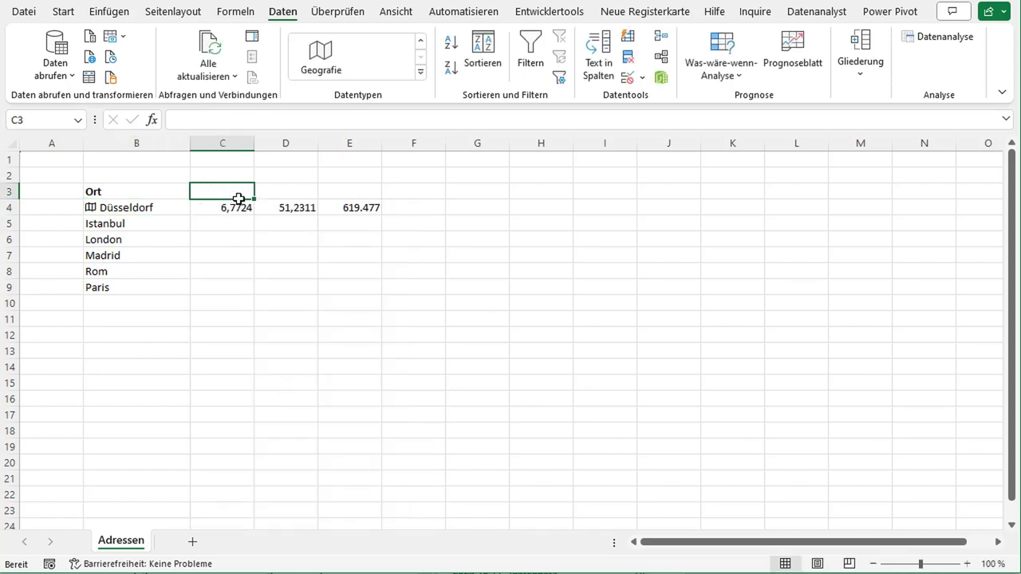
text(Längen)
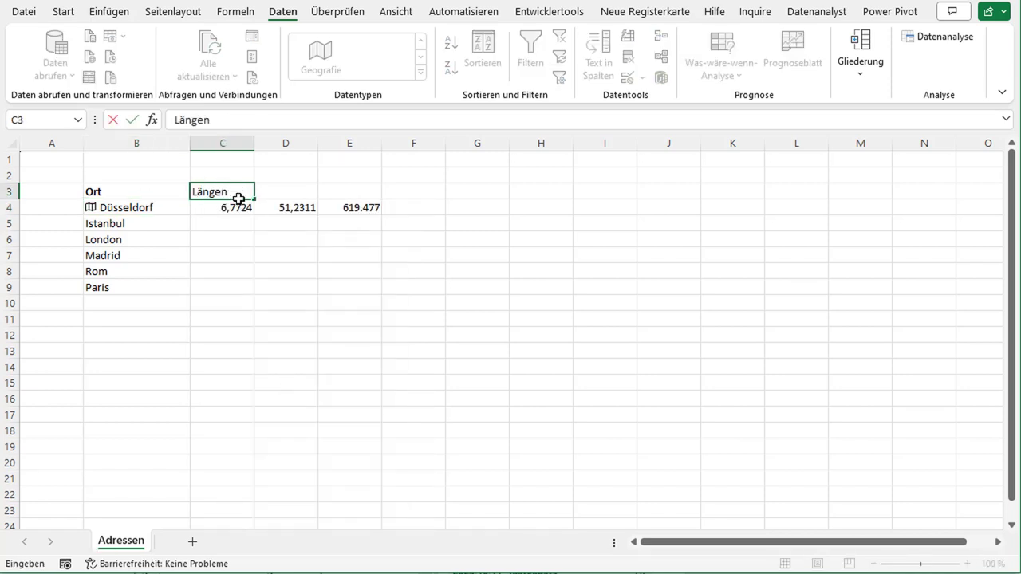
text(grad)
key(BackSpace)
key(BackSpace)
key(BackSpace)
key(BackSpace)
text(grad)
key(Tab)
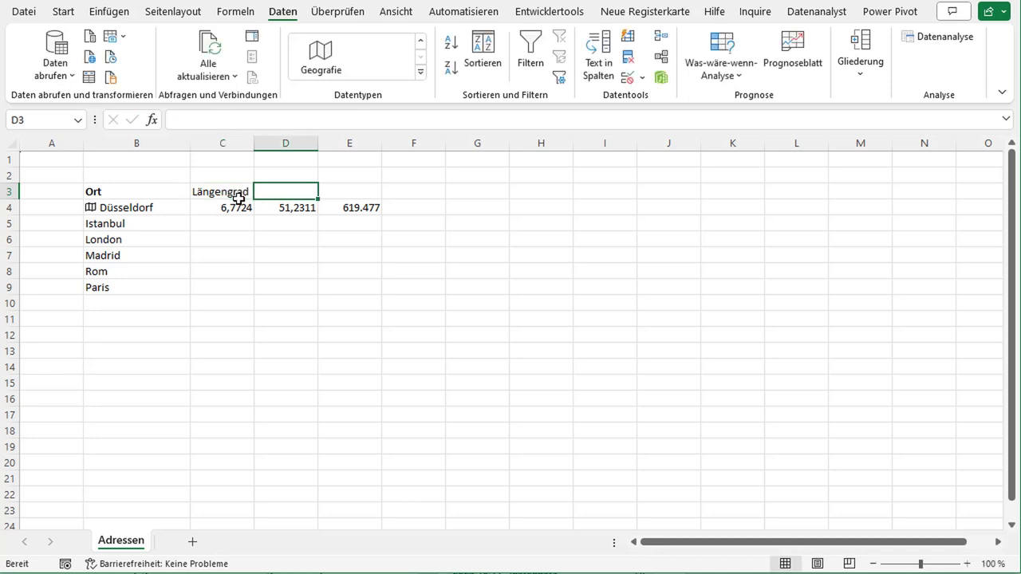
text(Breitengrea)
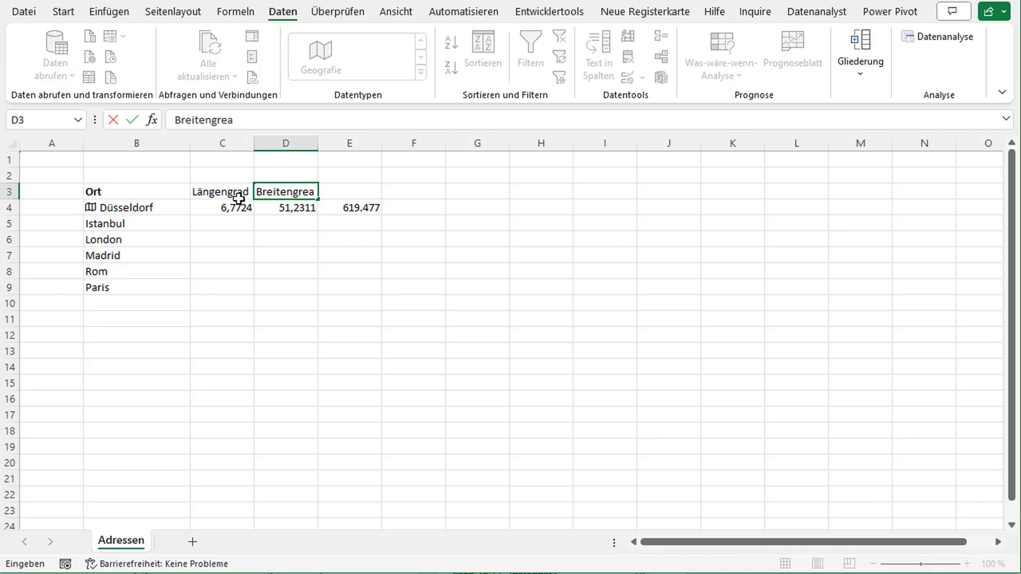
key(BackSpace)
key(BackSpace)
text(ad)
key(Tab)
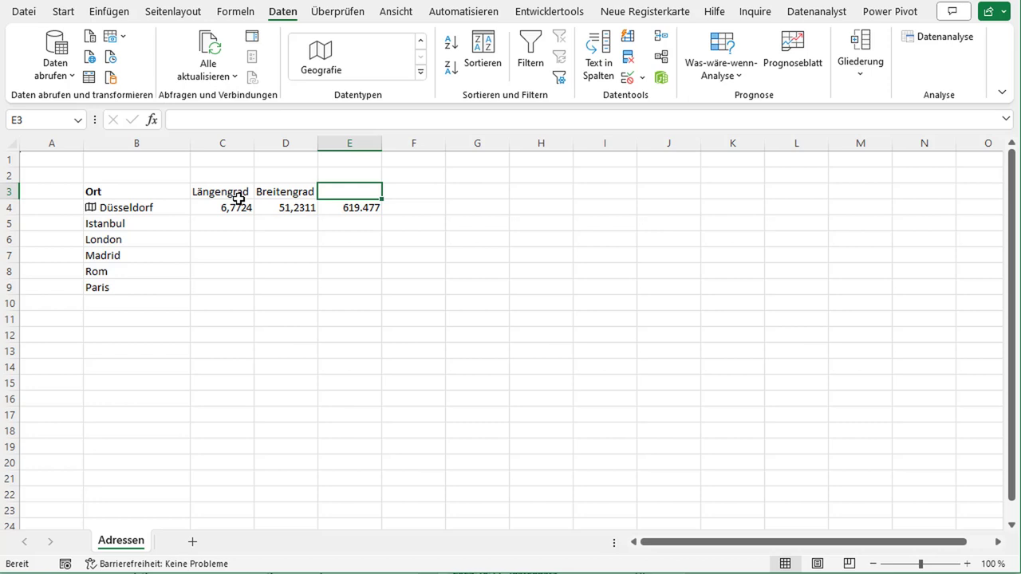
text(Bevölker)
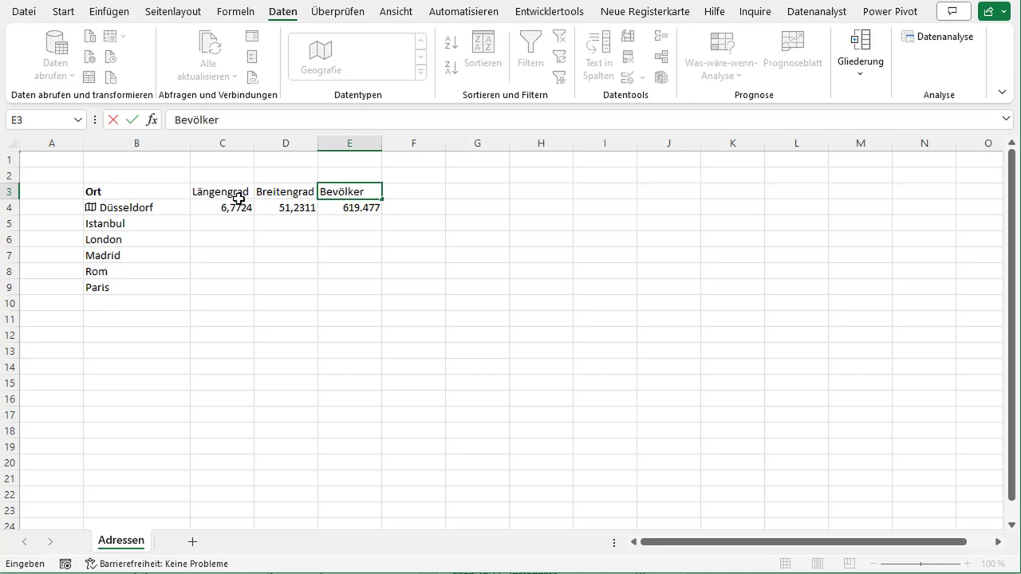
text(ung)
click(238, 201)
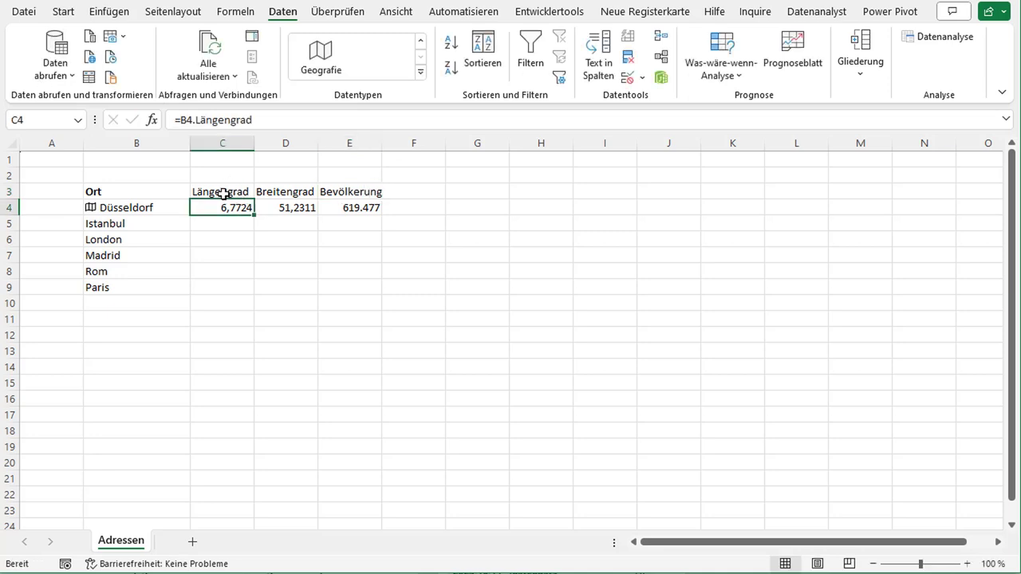
Make the Längengrad, Breitengrad and Bevölkerung headings in C3:E3 bold
drag(220, 192, 351, 192)
click(64, 11)
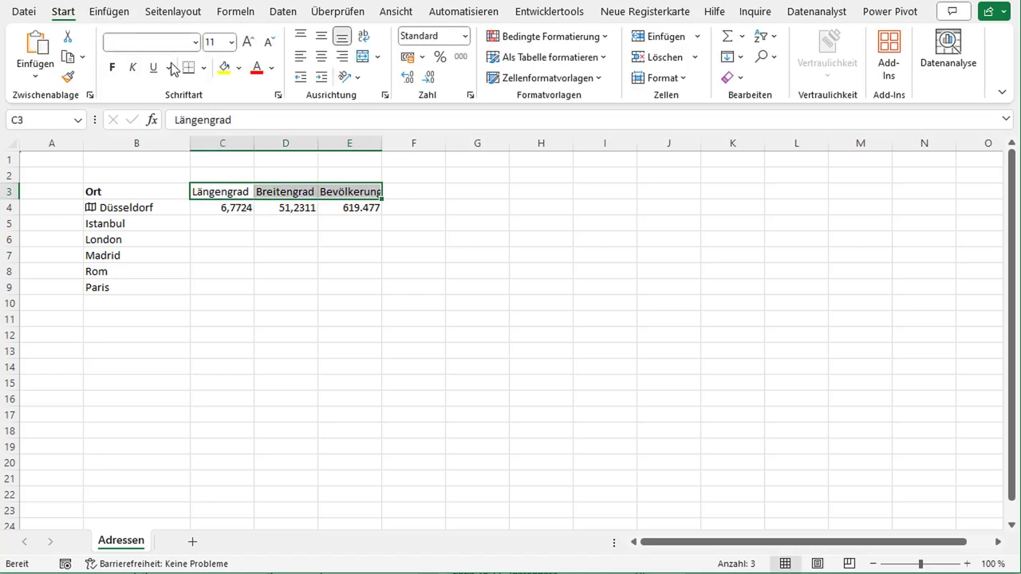
click(113, 67)
Check Düsseldorf's values in C4:E4 and select the city names B4:B9, Düsseldorf to Paris
click(238, 231)
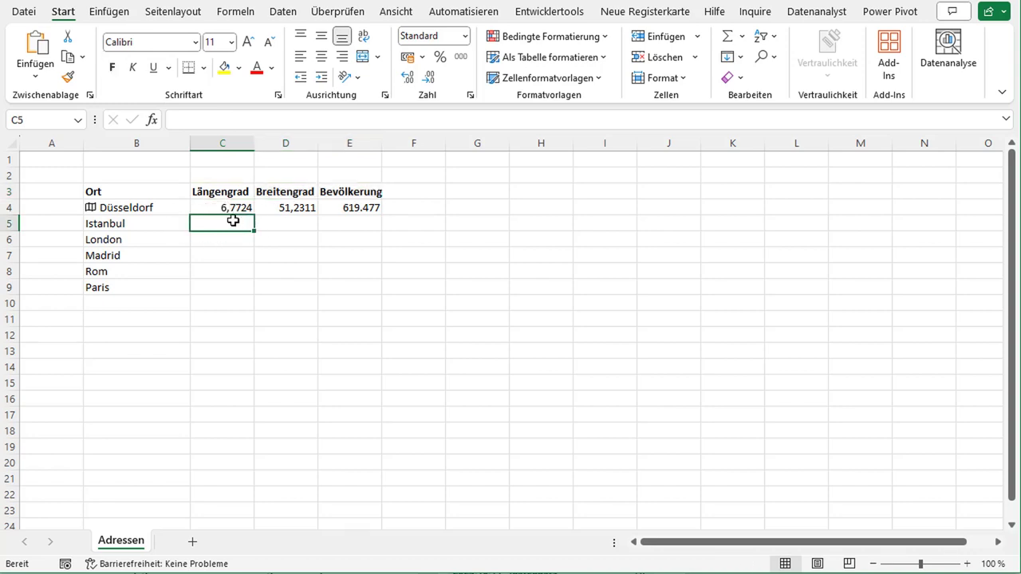
drag(217, 207, 344, 209)
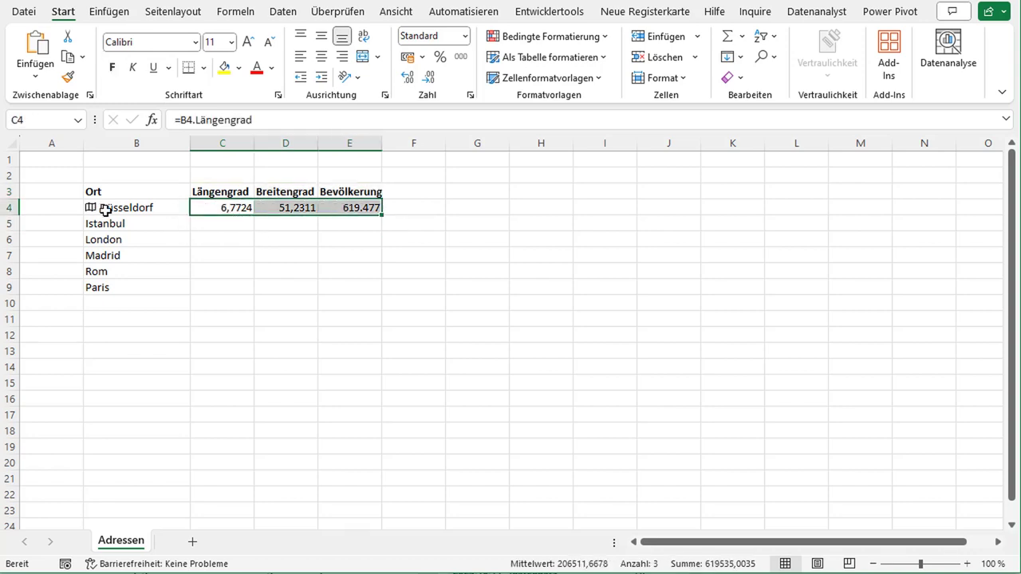
drag(104, 208, 147, 293)
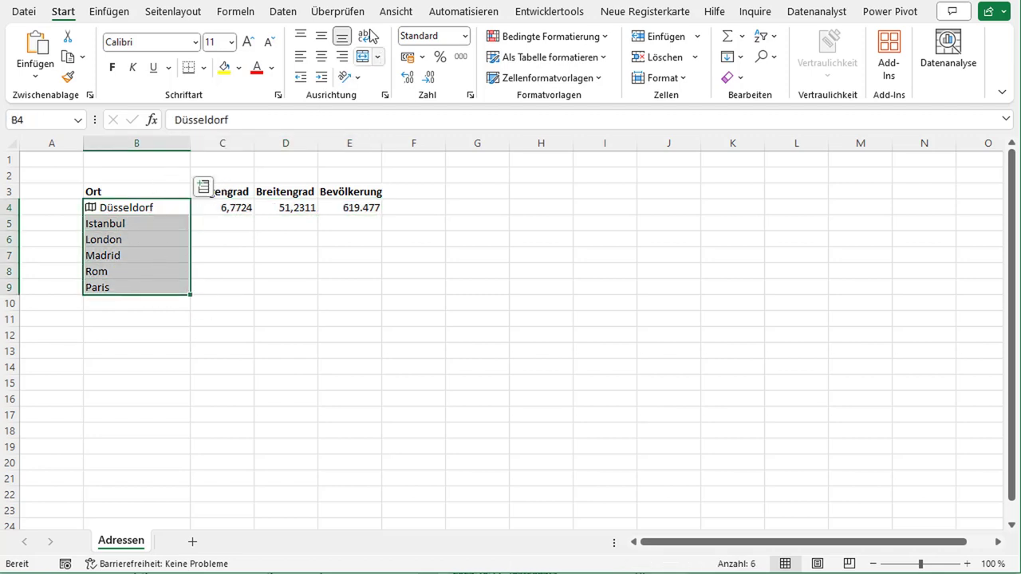
Convert the six city names in B4:B9 to the Geografie data type
click(281, 12)
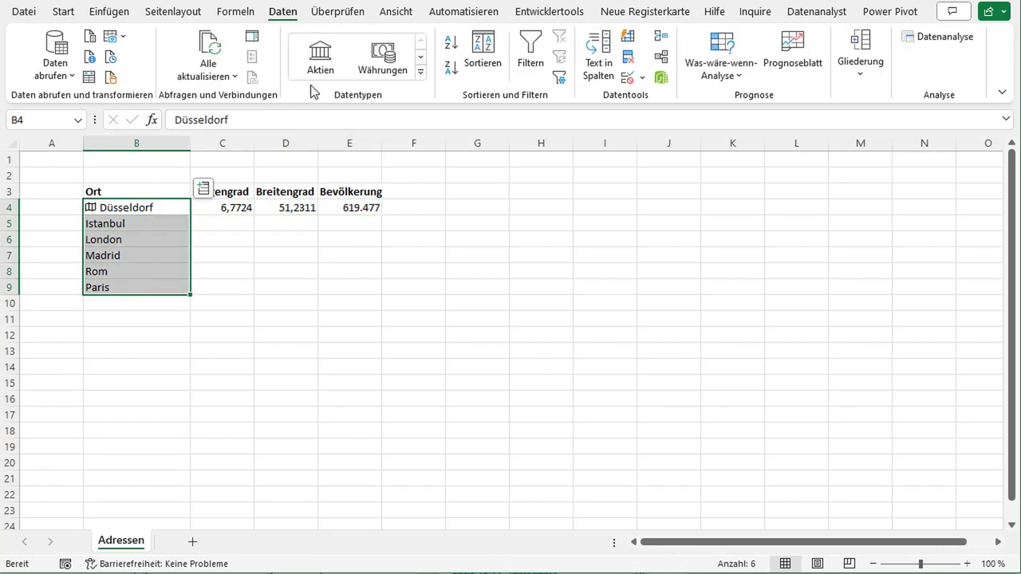
click(420, 72)
click(323, 127)
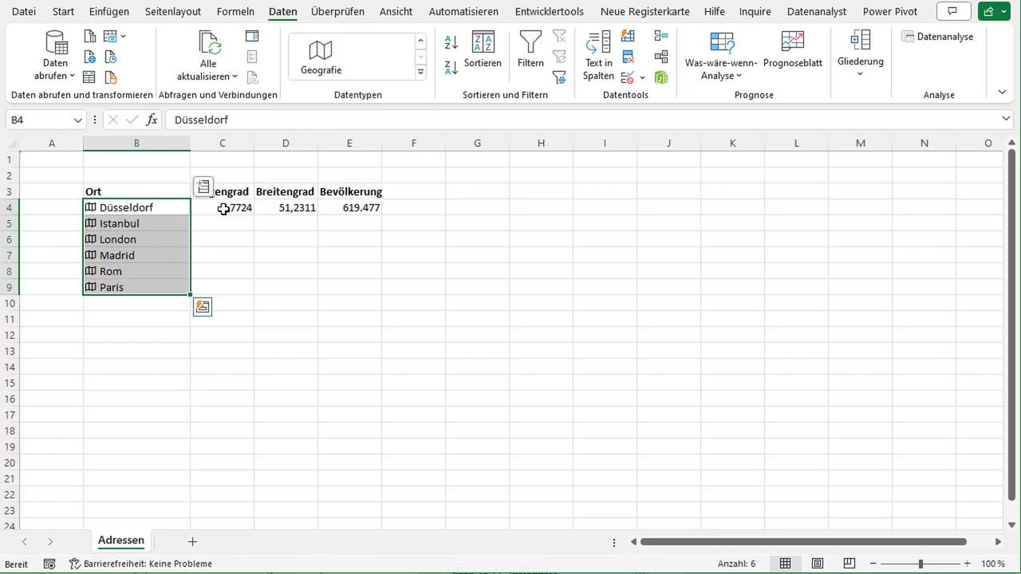
Fill the longitude, latitude and population formulas down to row 9 and inspect them
mouse_move(224, 209)
mouse_down()
mouse_move(370, 208)
mouse_move(373, 291)
mouse_up()
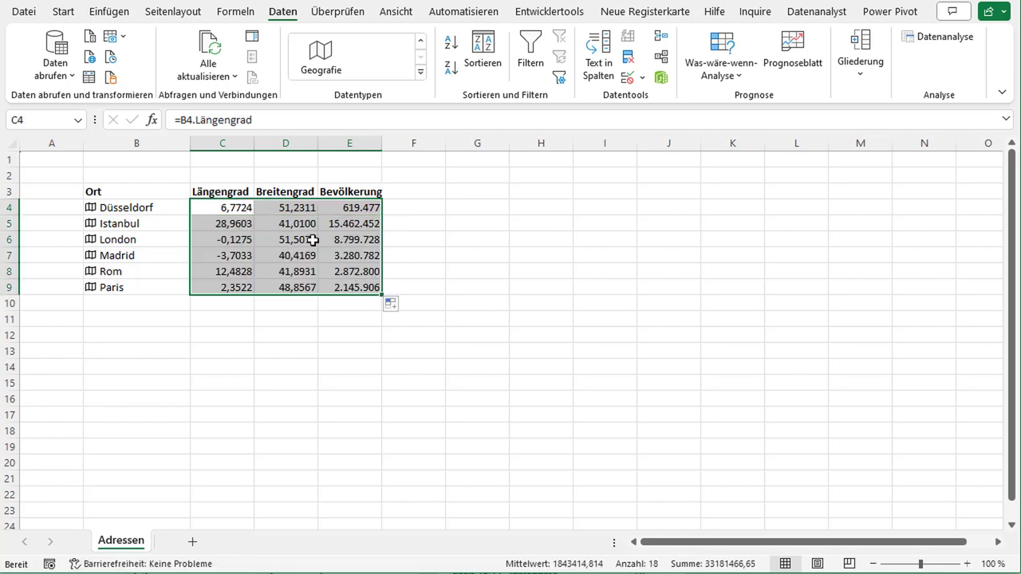
click(308, 252)
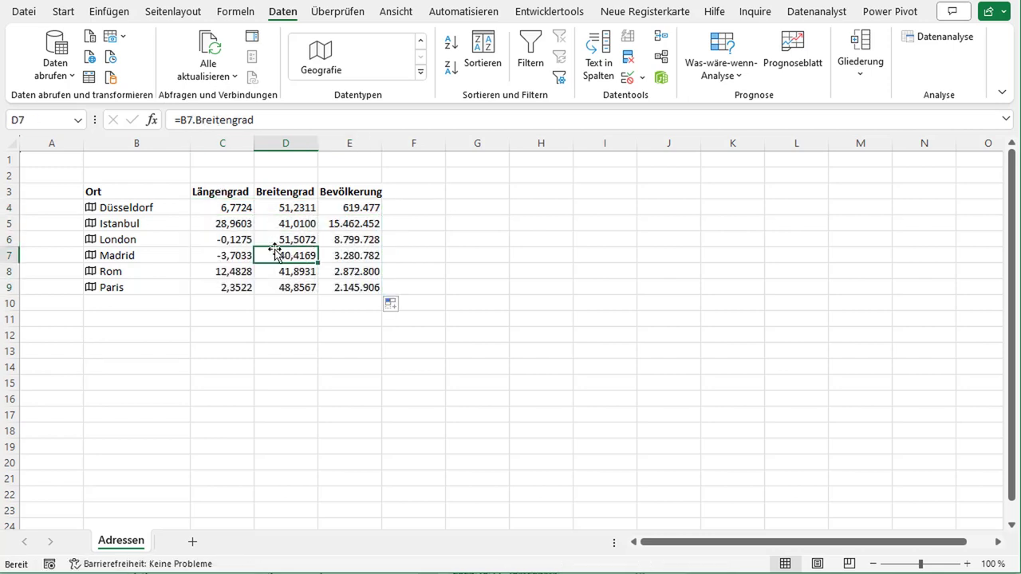
click(231, 236)
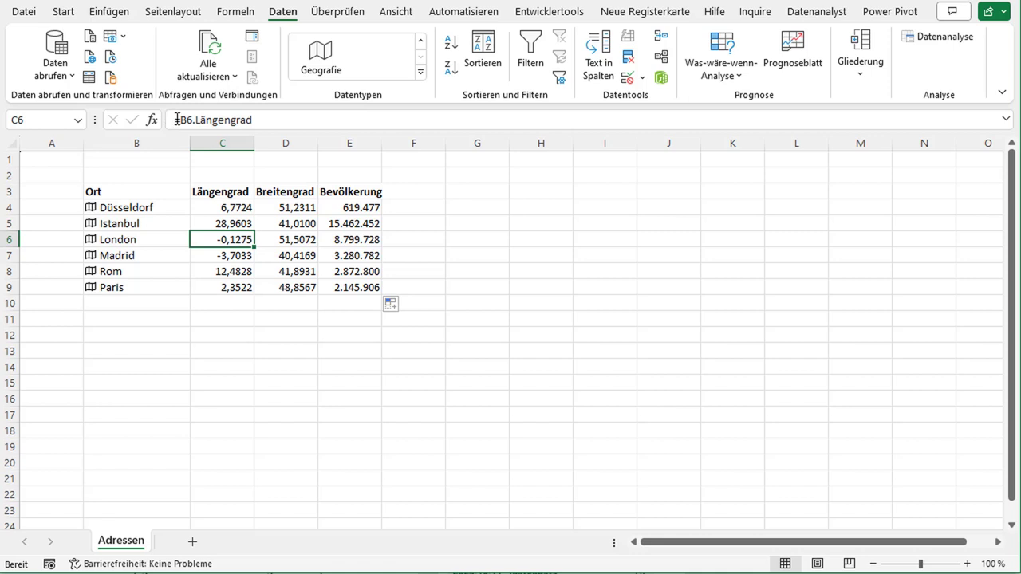
Rewrite London's longitude formula in C6, choosing Längengrad from the field suggestions
click(220, 120)
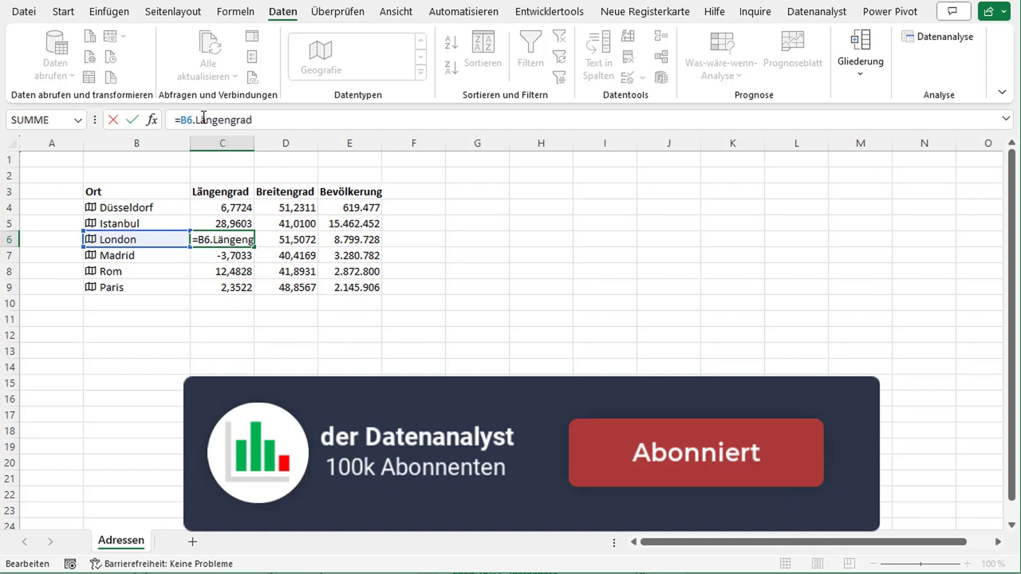
drag(196, 119, 275, 118)
key(BackSpace)
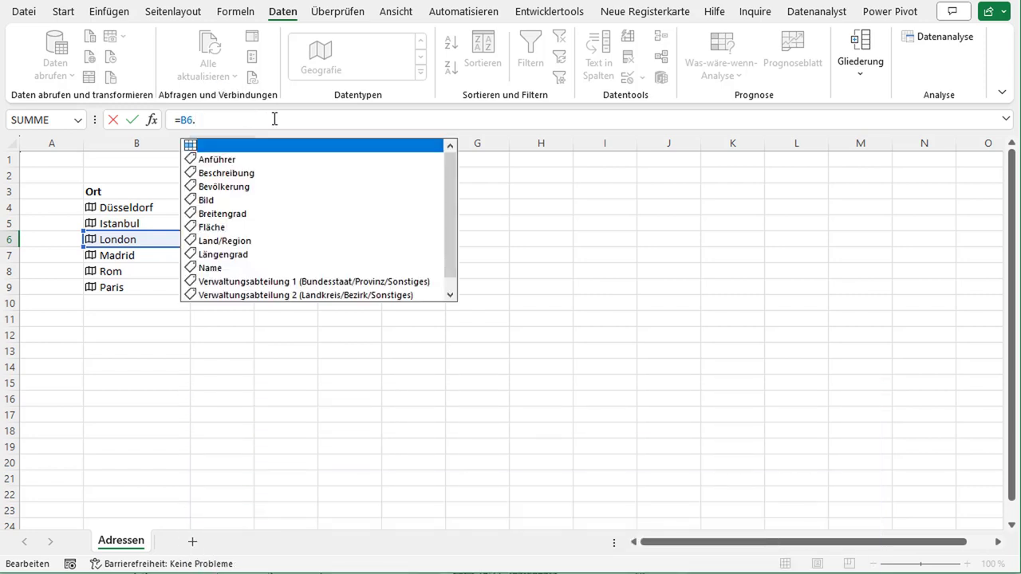
key(Down)
key(Down)
key(Down)
key(Down)
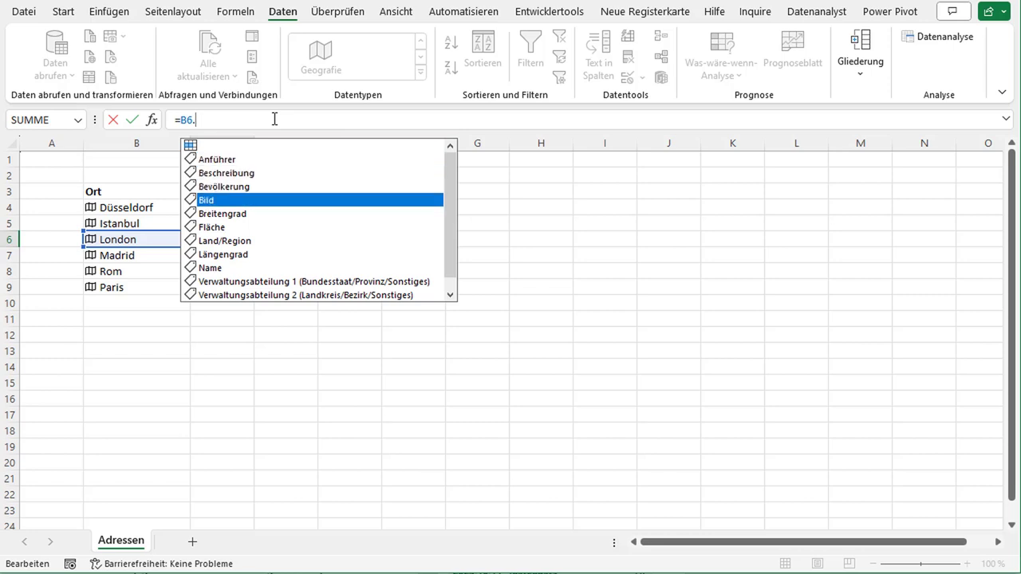
key(Down)
key(Down)
key(Down)
key(Down)
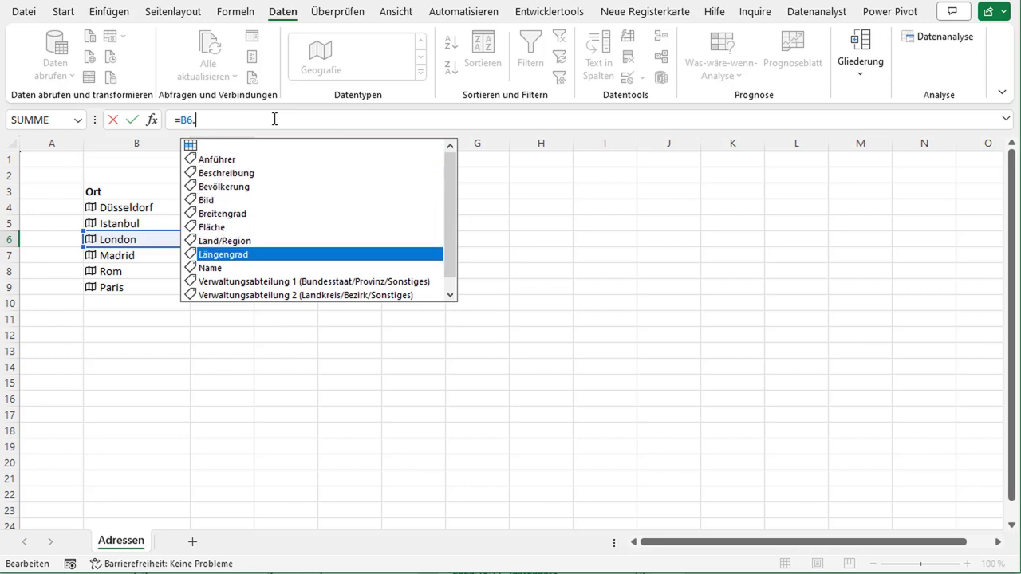
key(Up)
key(Up)
key(Up)
key(Down)
key(Down)
key(Down)
key(Tab)
key(Return)
key(Up)
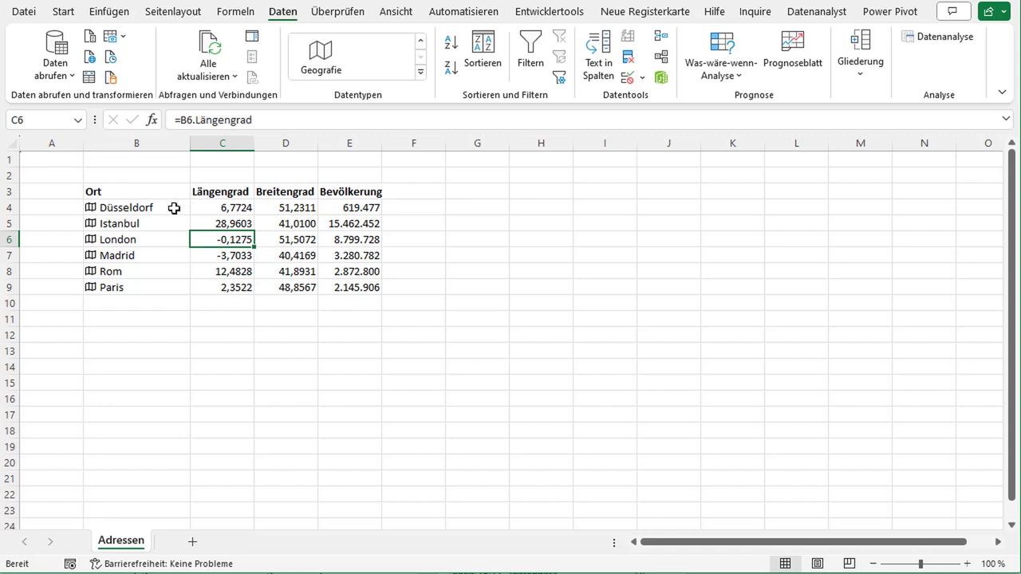
Select the whole city table B3:E9, headers included
drag(173, 207, 173, 288)
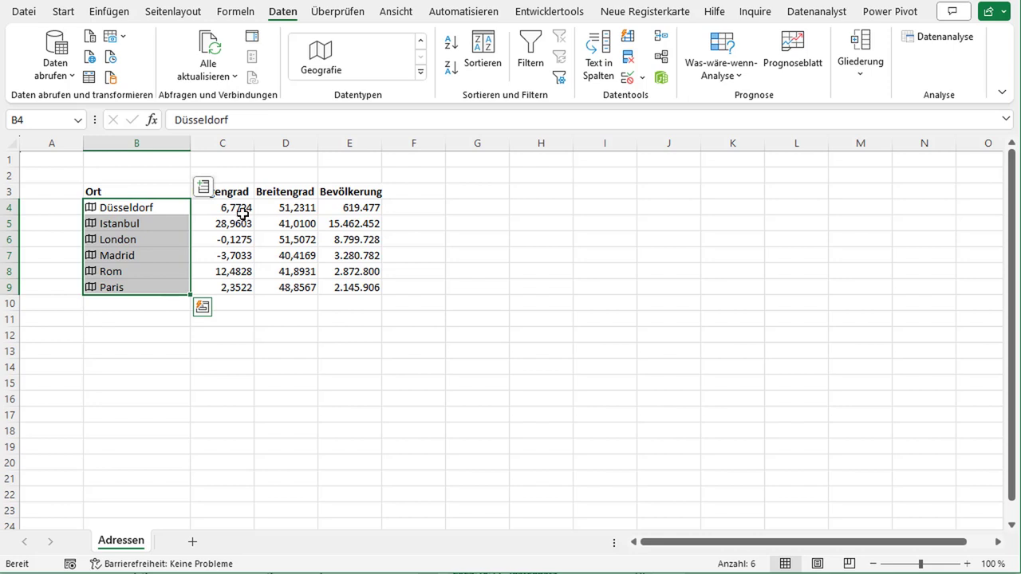
click(239, 209)
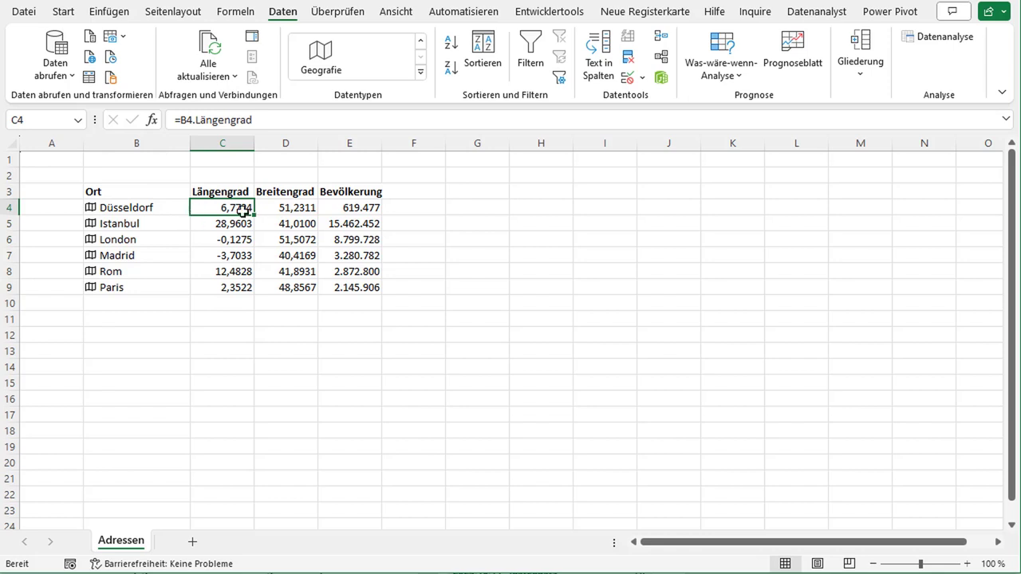
mouse_move(159, 191)
mouse_down()
mouse_move(343, 274)
mouse_move(150, 194)
mouse_up()
click(339, 281)
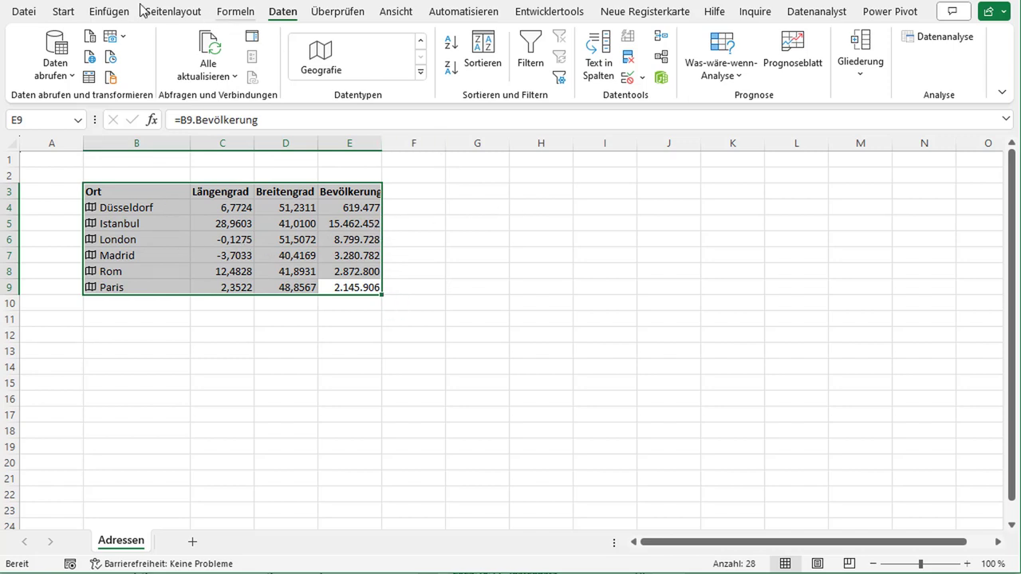
Open the 3D Maps launcher from the 3D-Karte menu
click(63, 11)
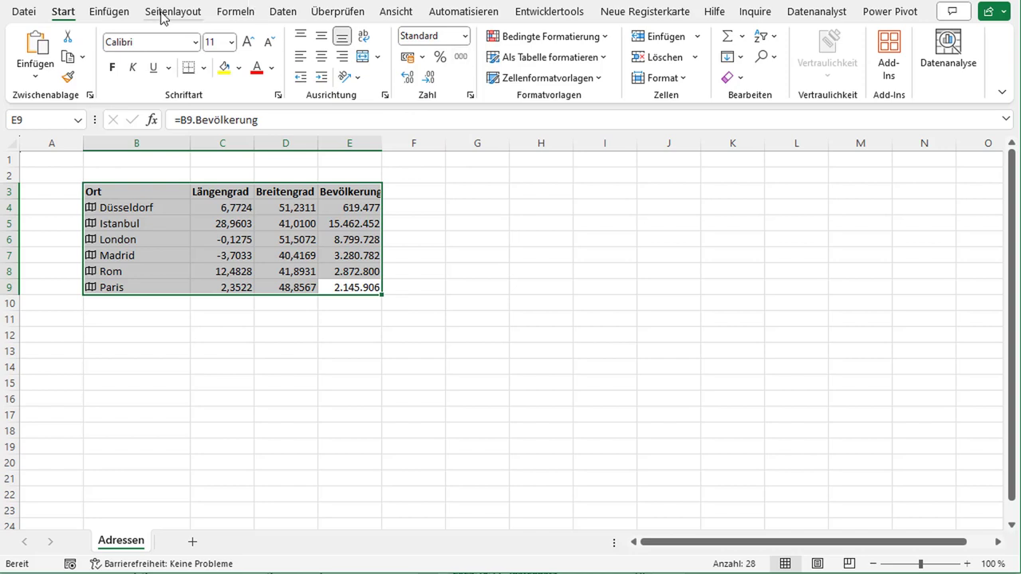
click(127, 18)
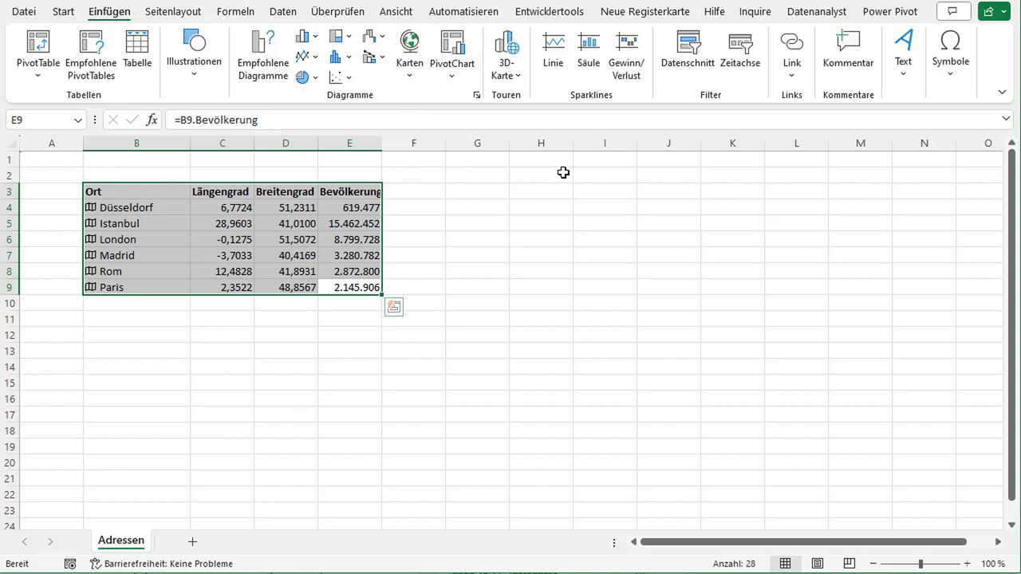
click(512, 82)
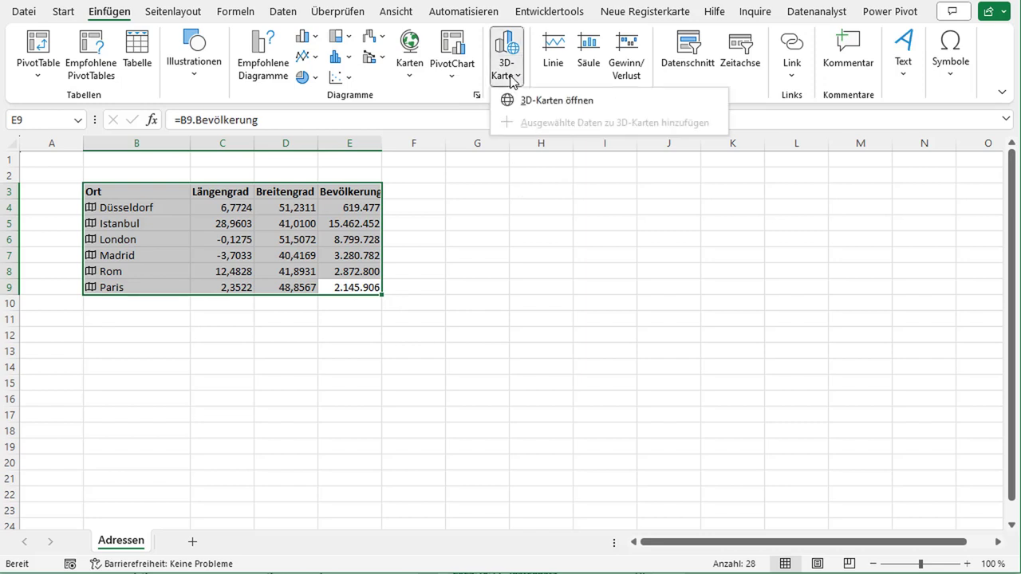
click(571, 110)
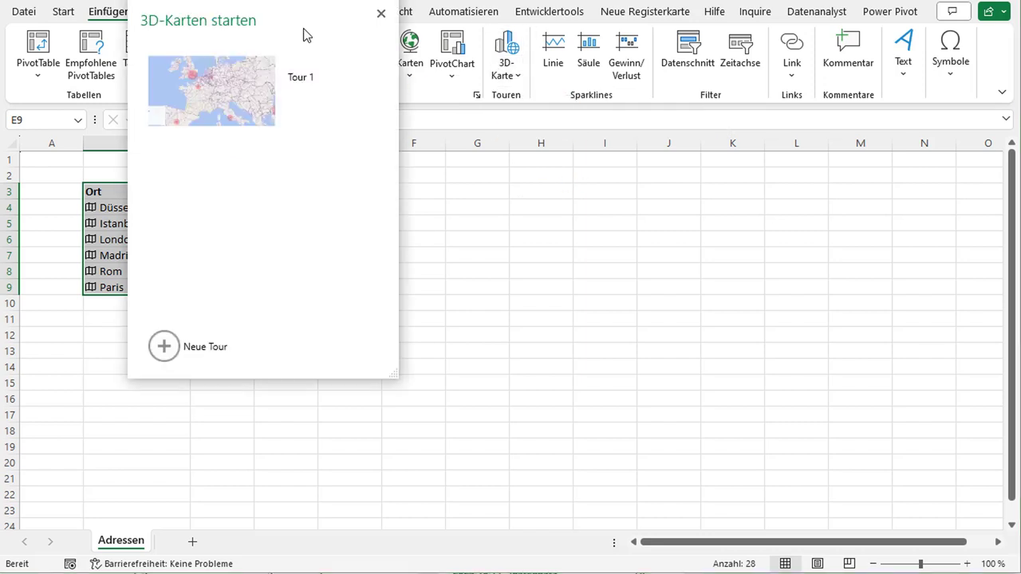
Delete the existing Tour 1, confirming the deletion
click(324, 73)
click(378, 64)
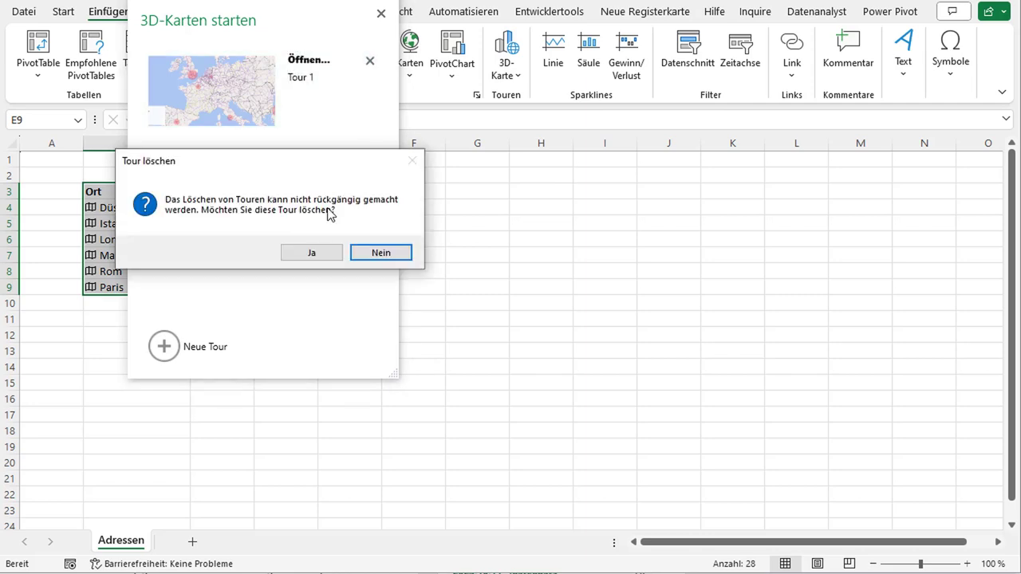
click(324, 254)
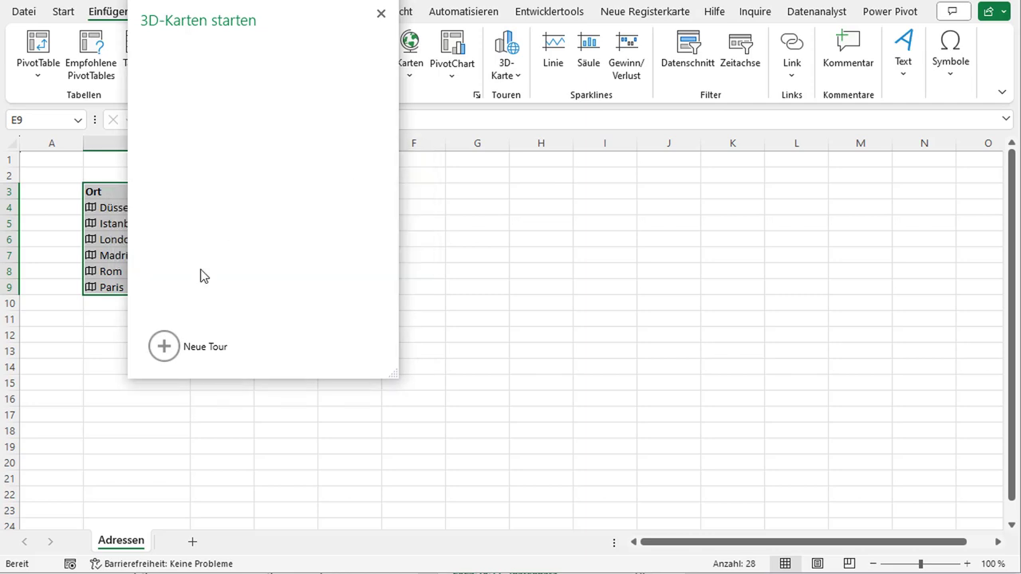
Start a new tour in a full-width 3D Maps window and zoom to Western Europe
click(171, 343)
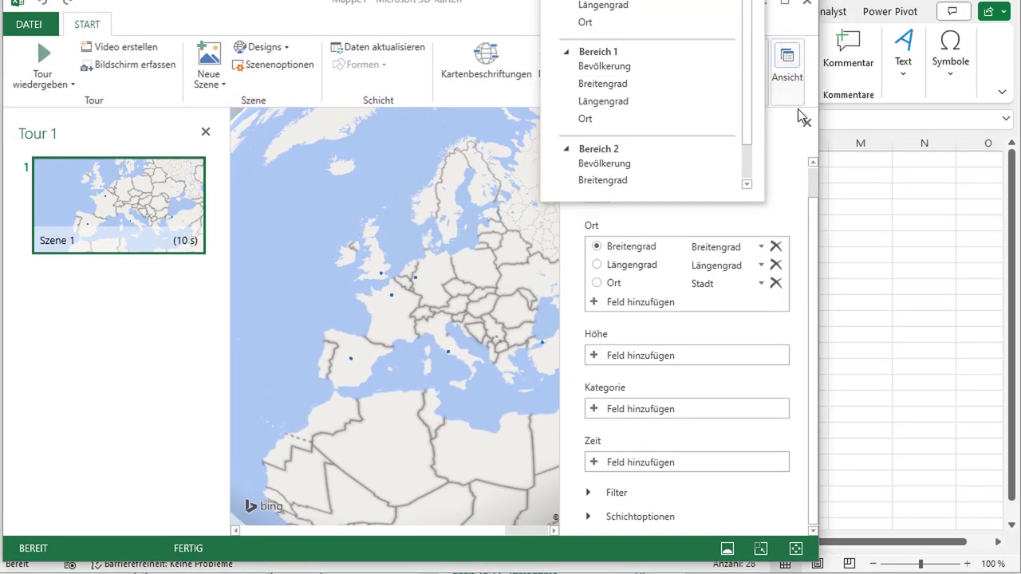
drag(818, 153, 1017, 153)
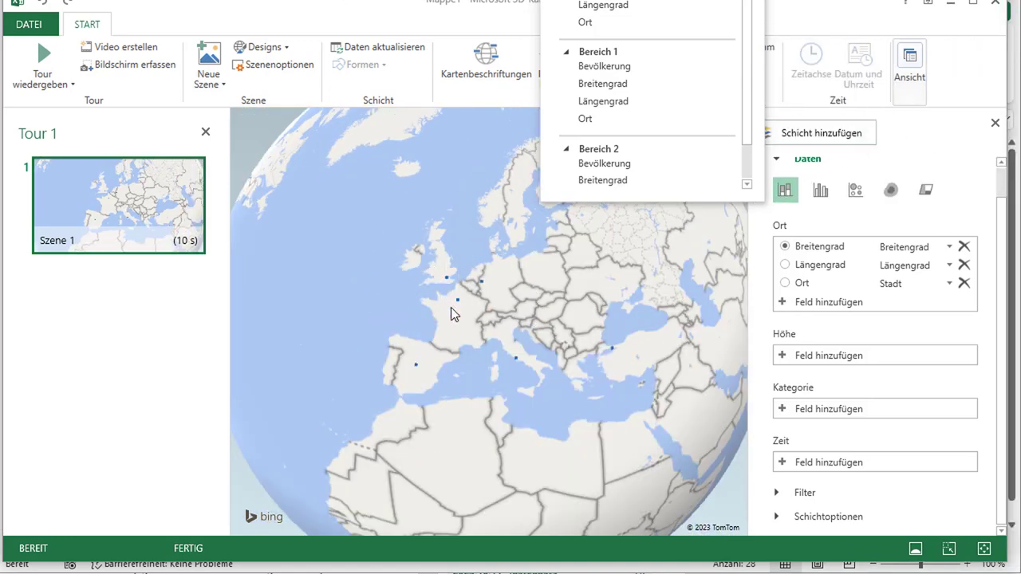
scroll(527, 320, up, 5)
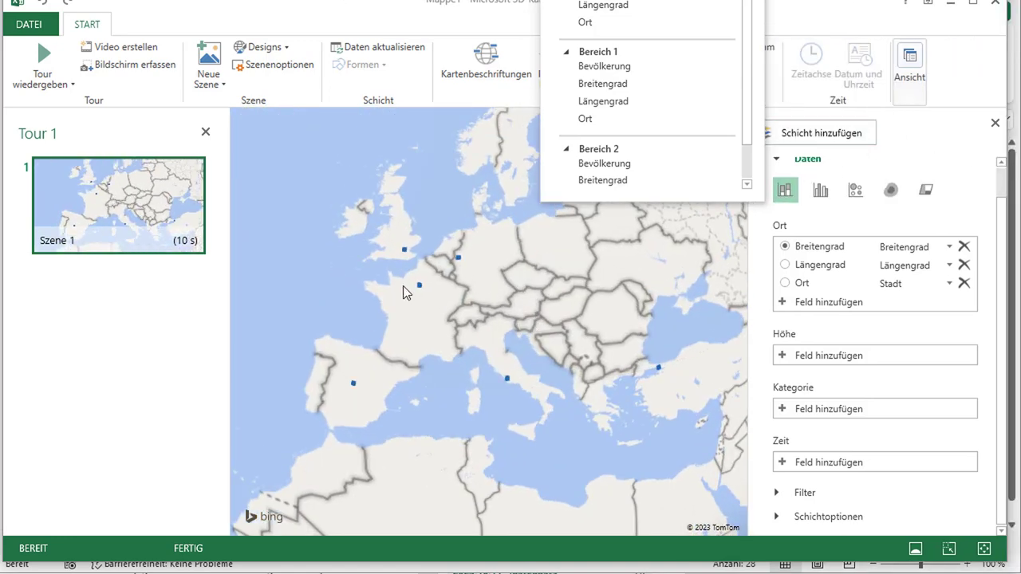
key(Right)
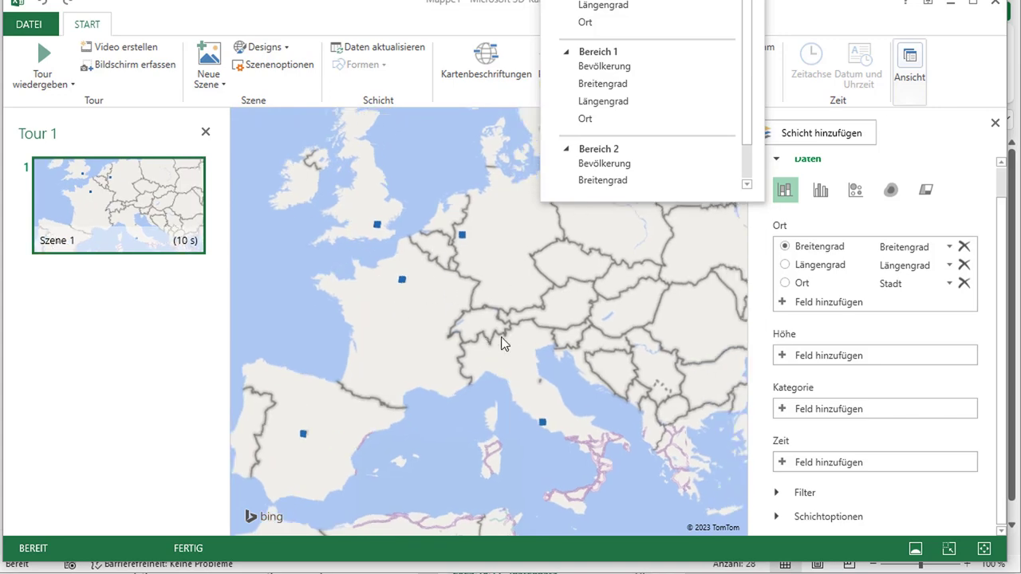
key(Left)
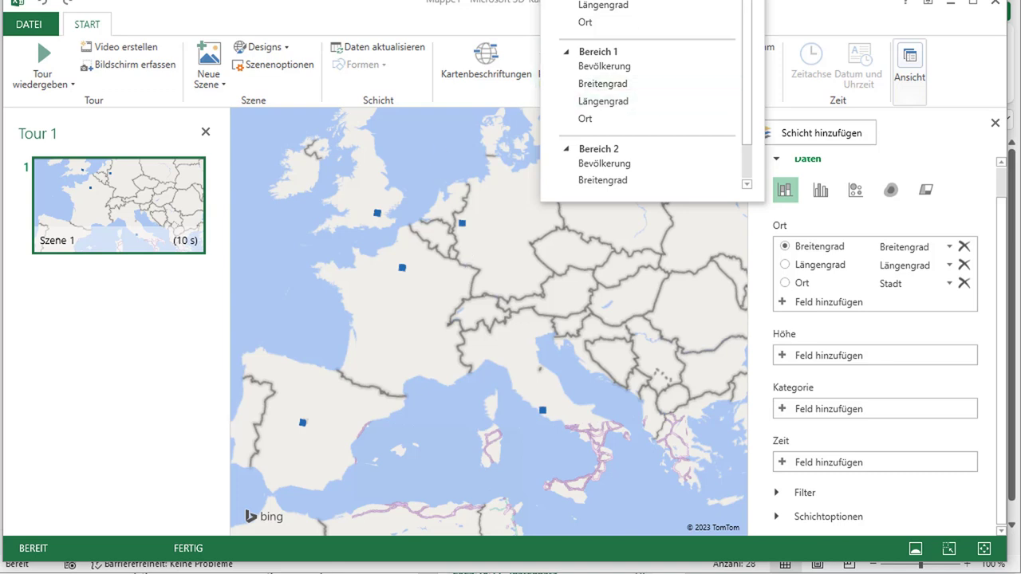
scroll(592, 30, up, 2)
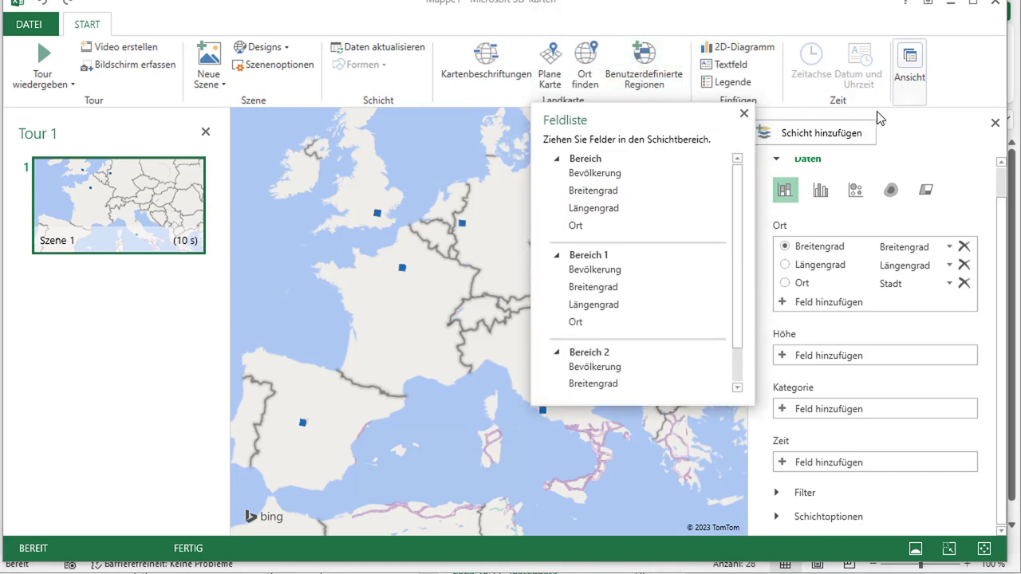
Hide the Feldliste and Tour-Editor panes, then inspect the city point near the Belgian border
click(916, 94)
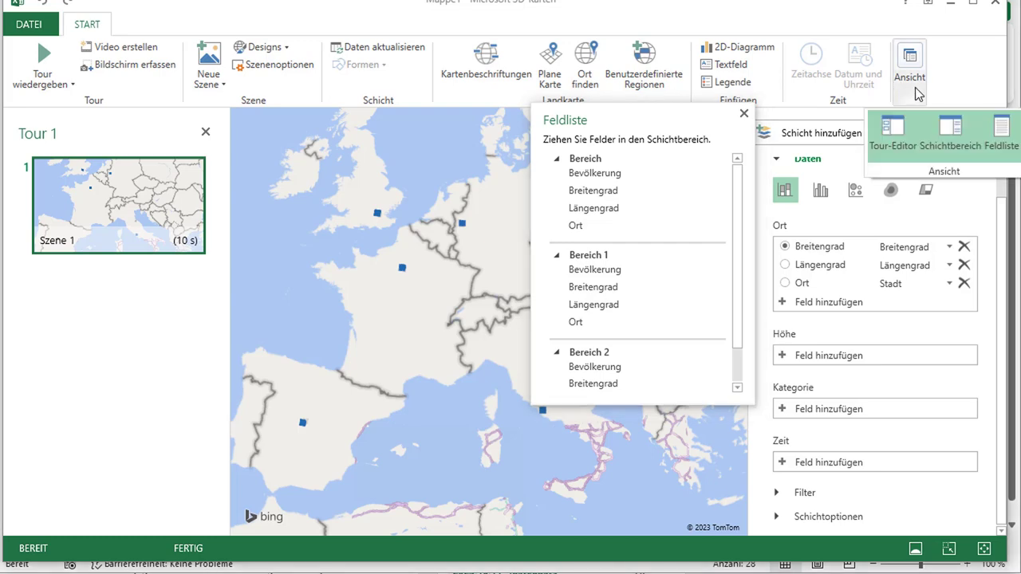
click(1001, 145)
click(914, 90)
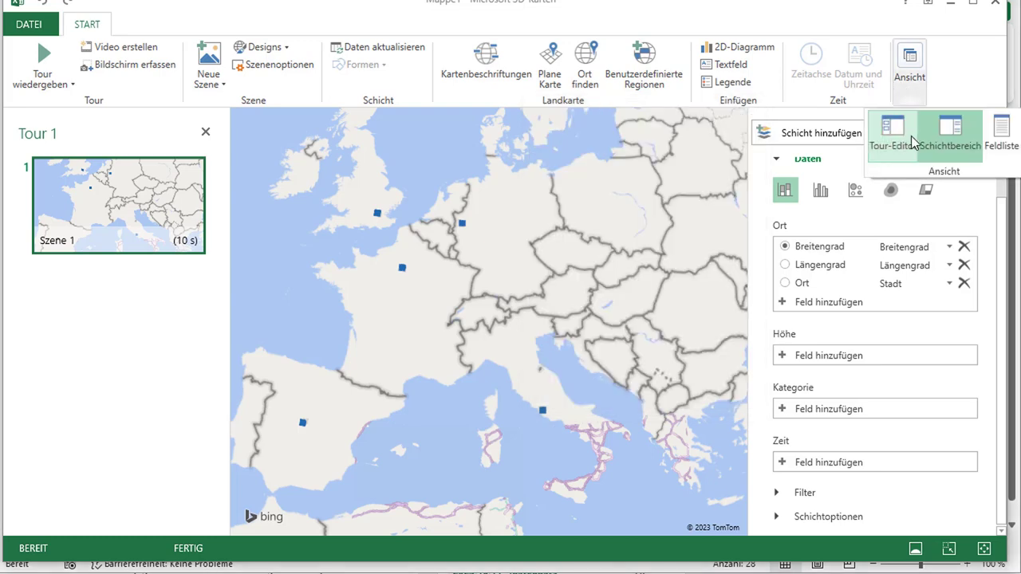
click(877, 137)
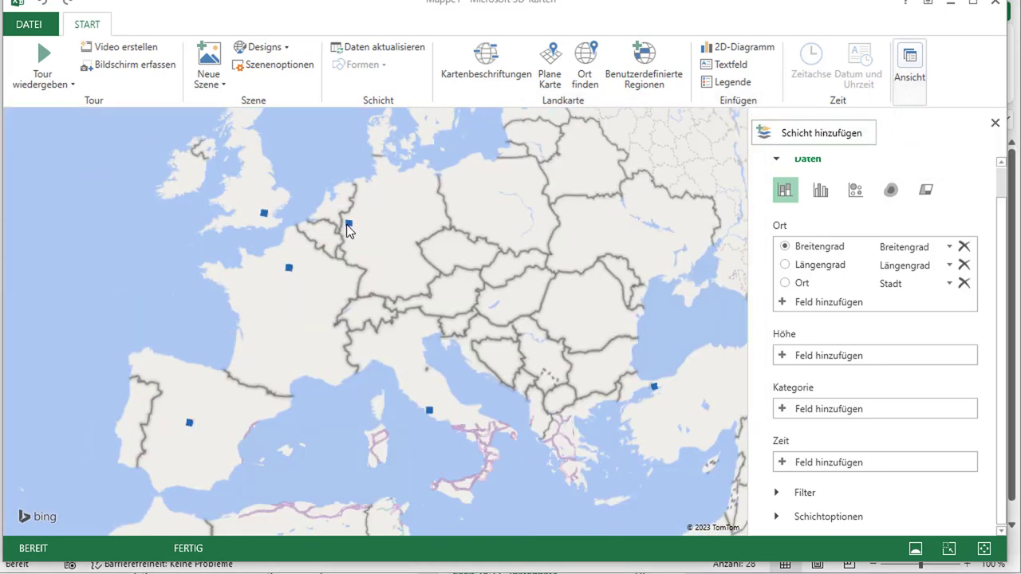
click(350, 226)
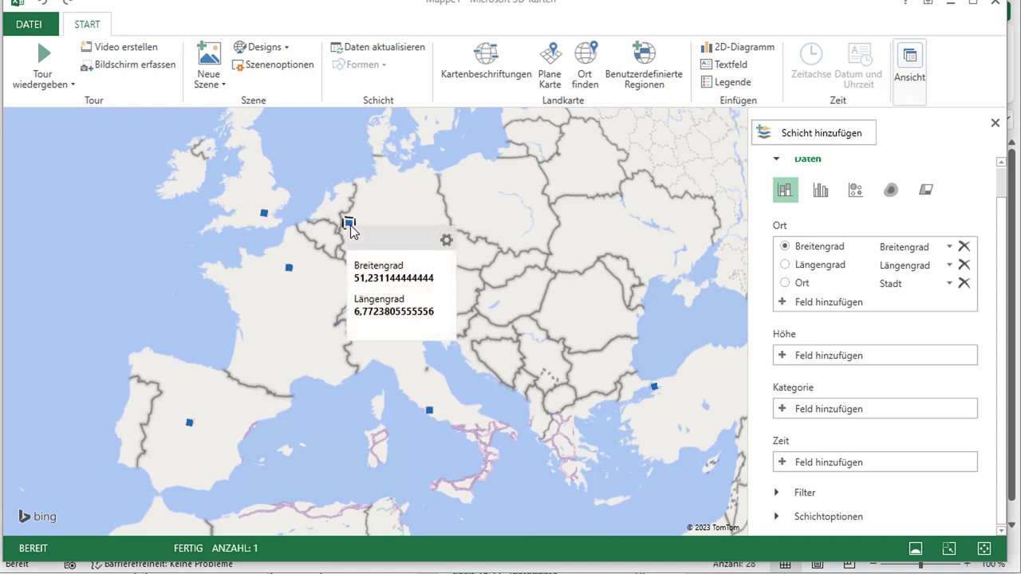
click(369, 209)
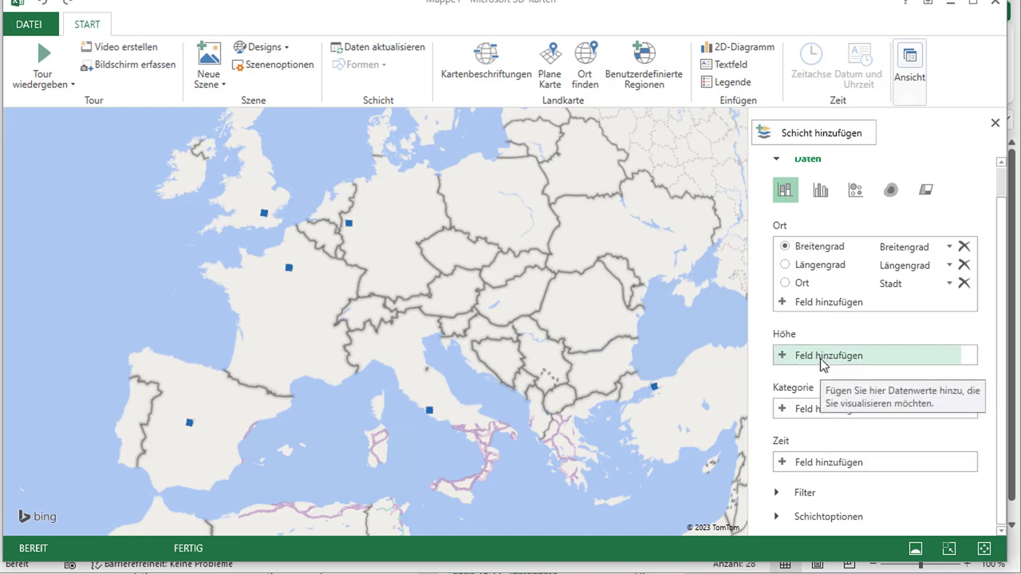
Use Bevölkerung for the column height, then shrink the Schicht 1 legend into the top-left corner
click(825, 364)
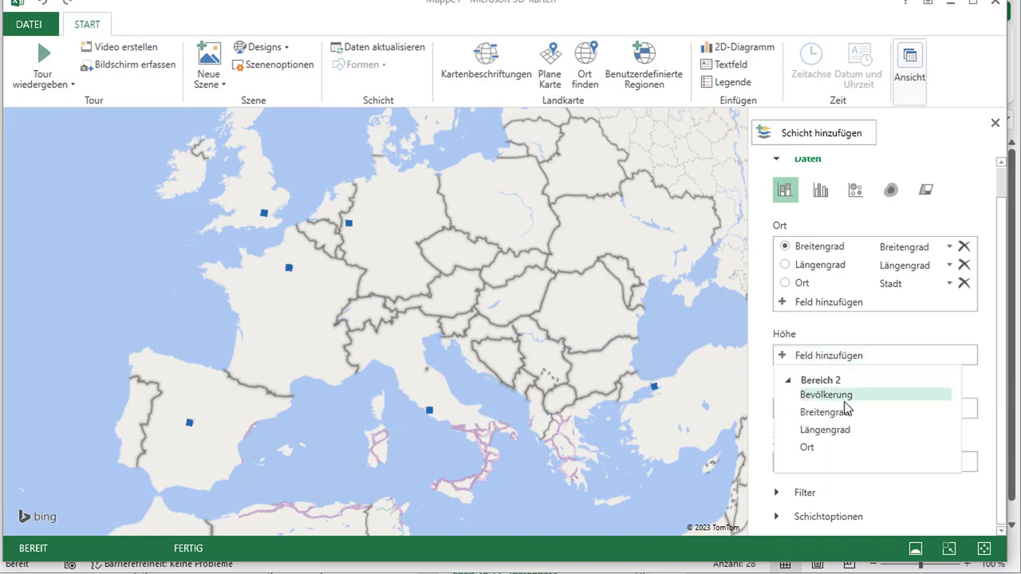
click(834, 399)
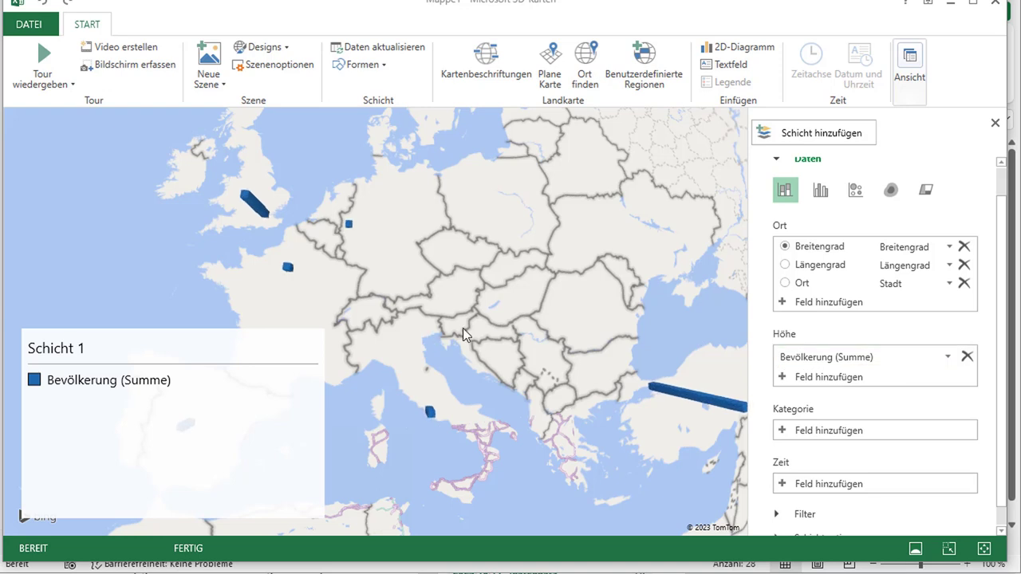
click(308, 357)
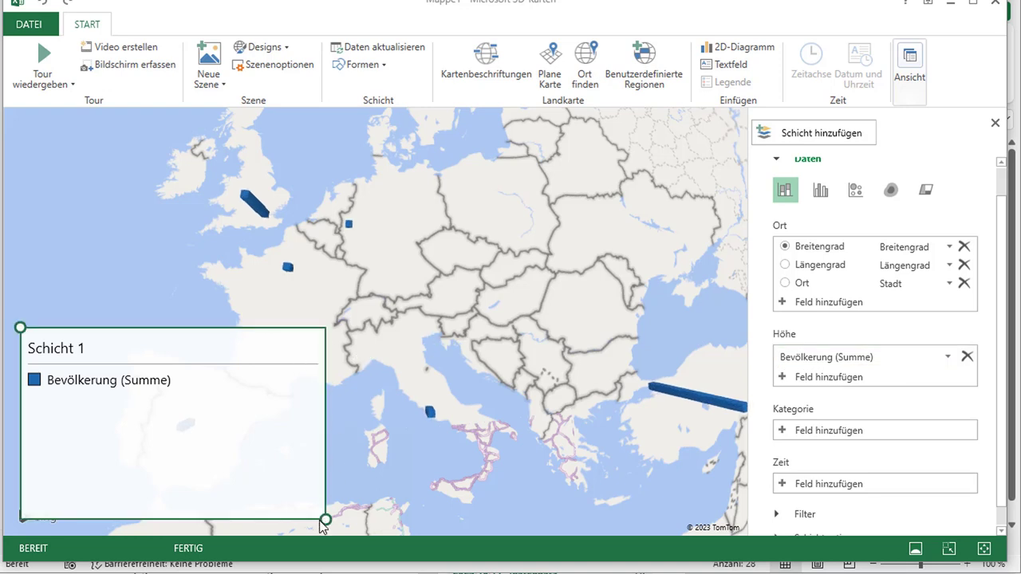
drag(326, 520, 215, 405)
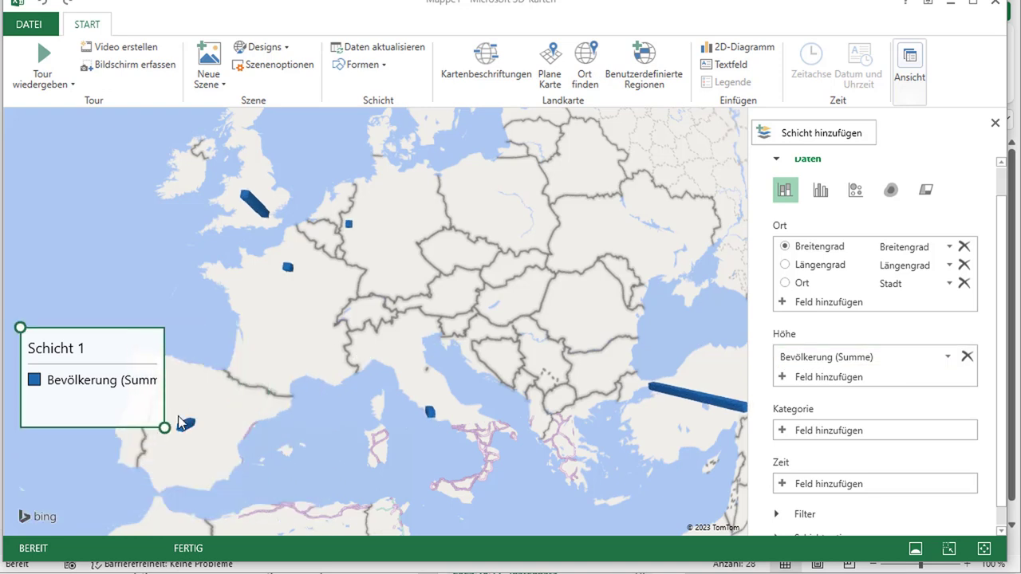
drag(171, 353, 144, 120)
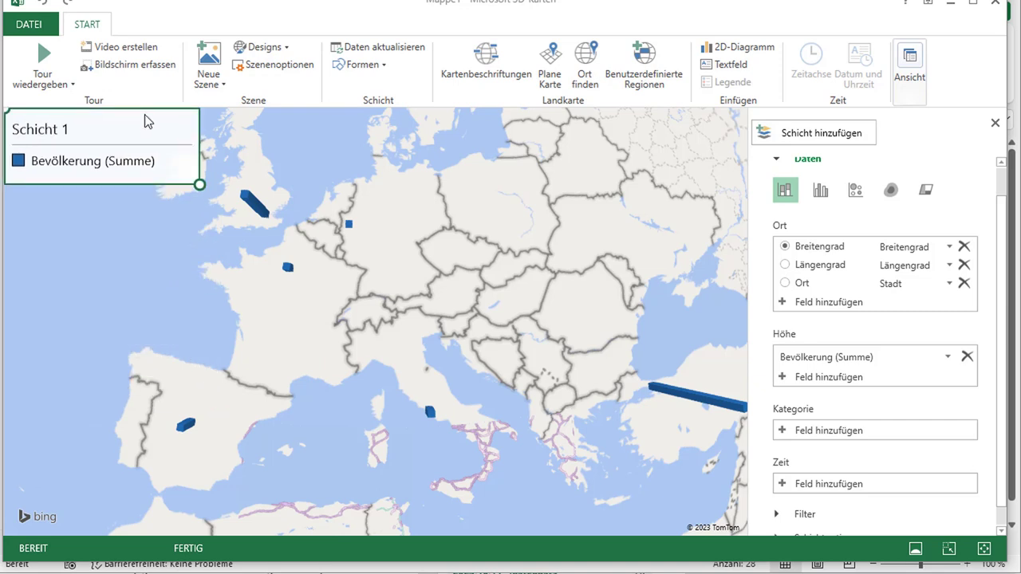
Check London's population details, then tilt and pan the map onto France and Italy
click(255, 206)
click(564, 334)
drag(665, 401, 615, 349)
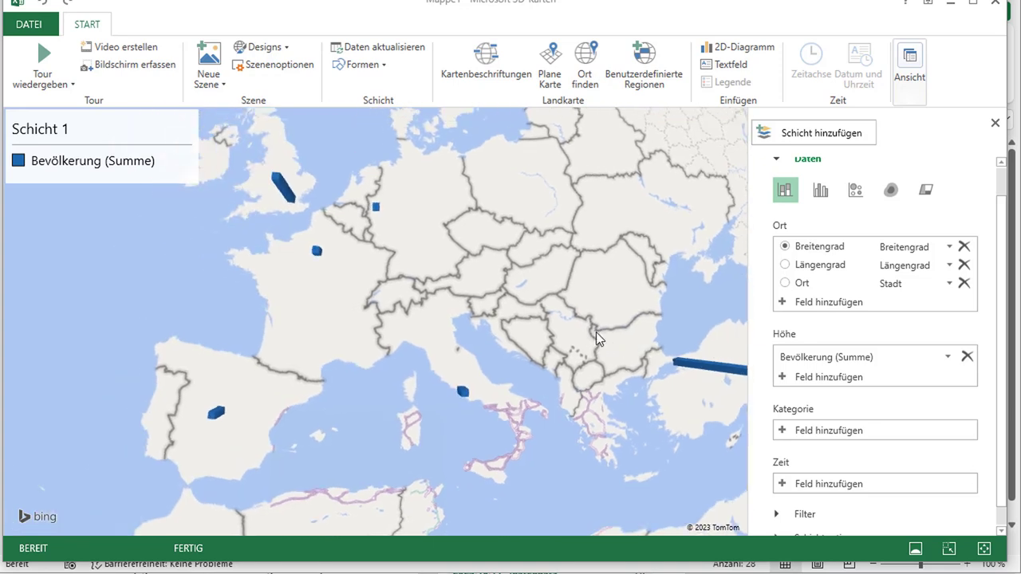
drag(626, 335, 554, 333)
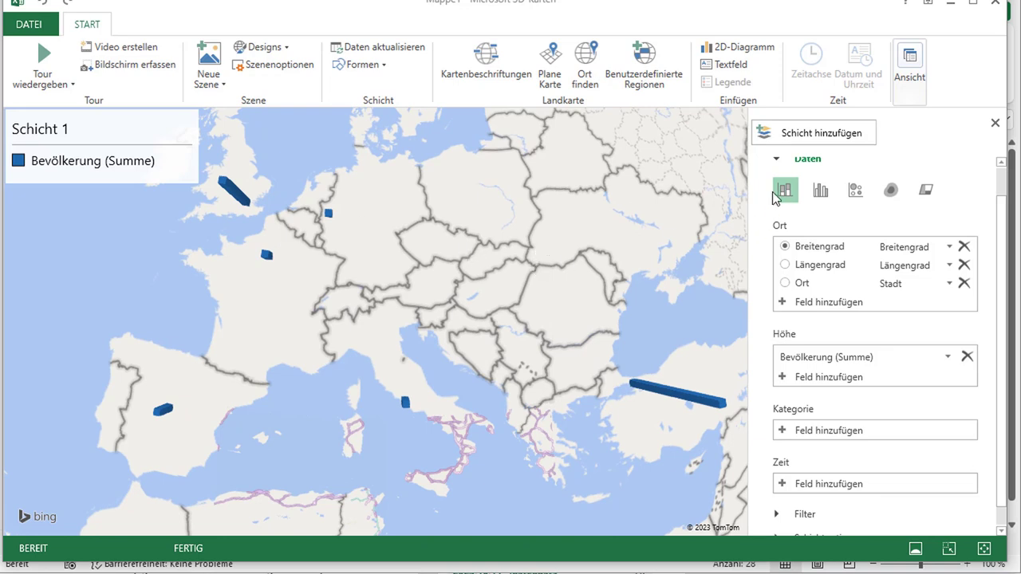
Render Schicht 1 as a heat map and enlarge the legend to show 619.477,00 to 15.462.452,00
click(827, 196)
click(860, 195)
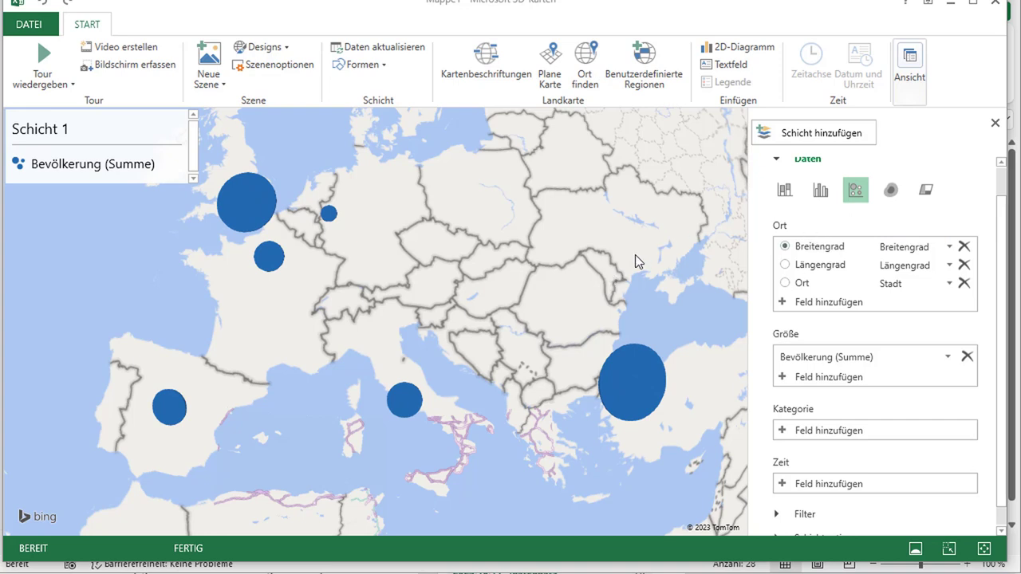
click(892, 191)
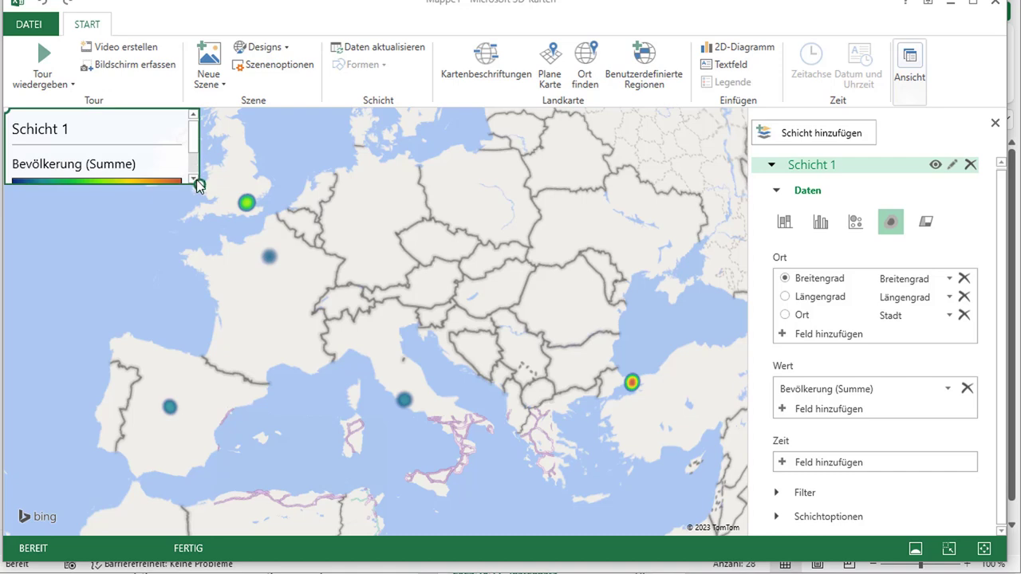
drag(199, 184, 206, 249)
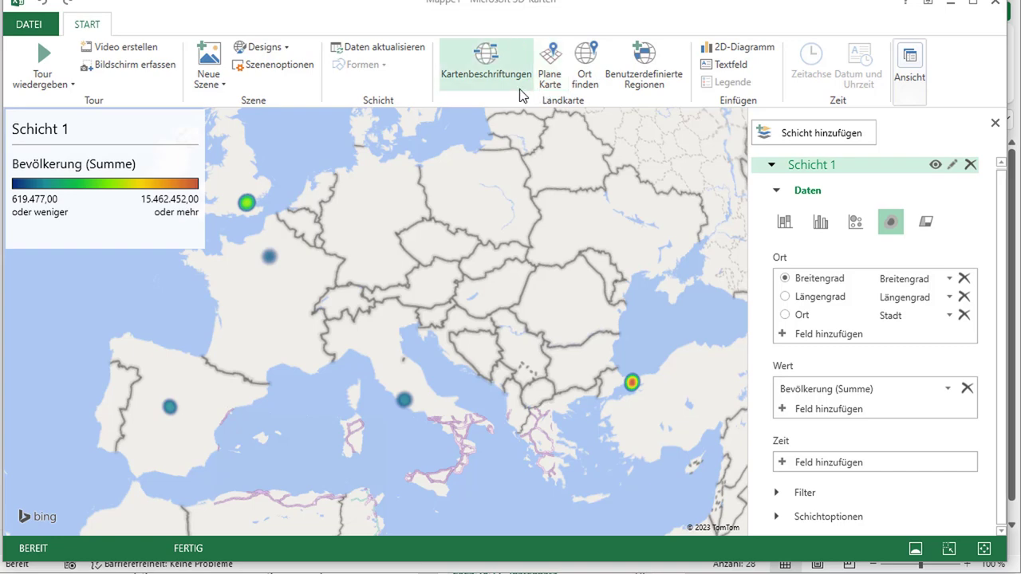
Apply the dark satellite map theme from Designs and zoom in toward London
click(271, 53)
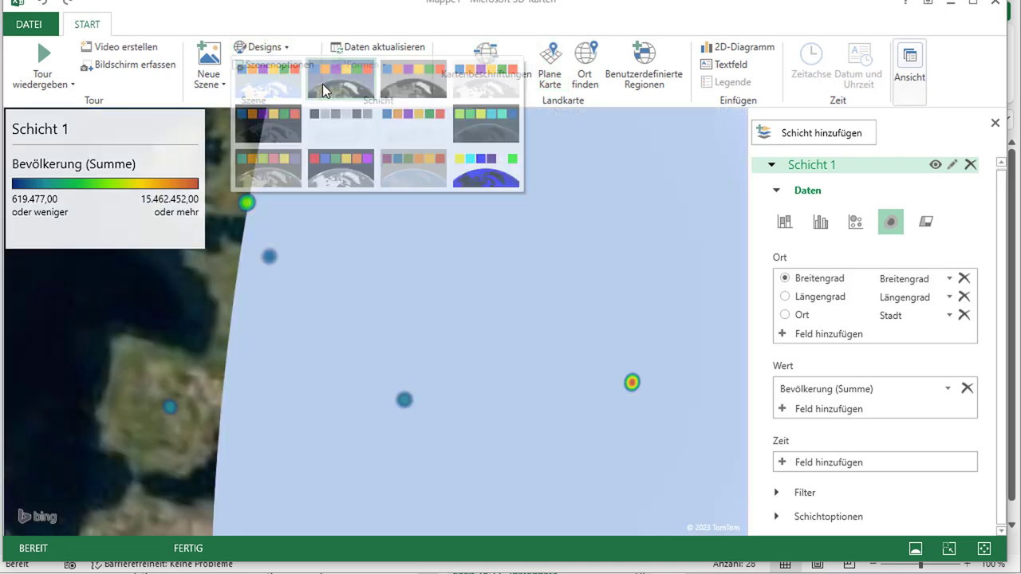
click(323, 86)
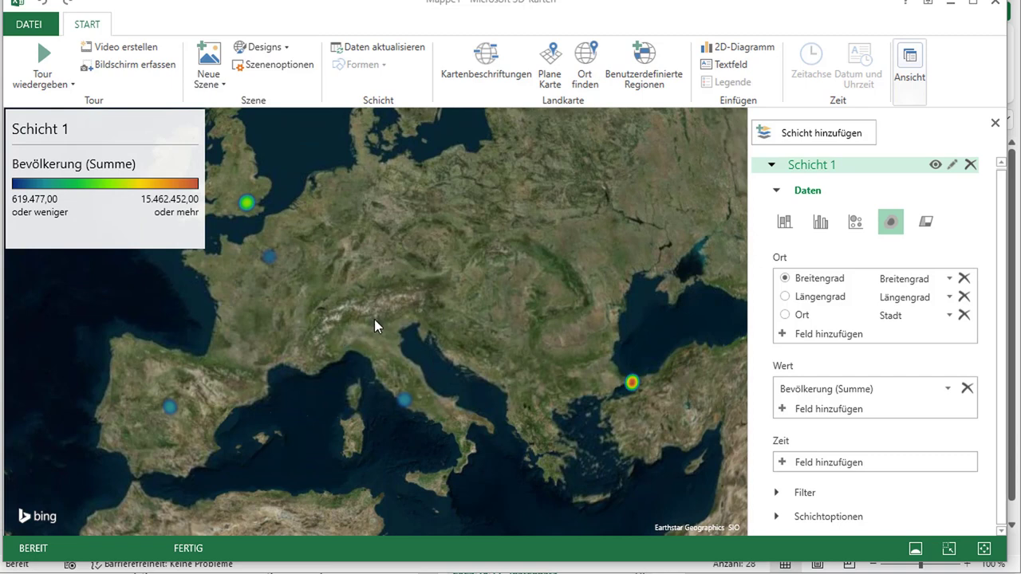
scroll(372, 287, up, 5)
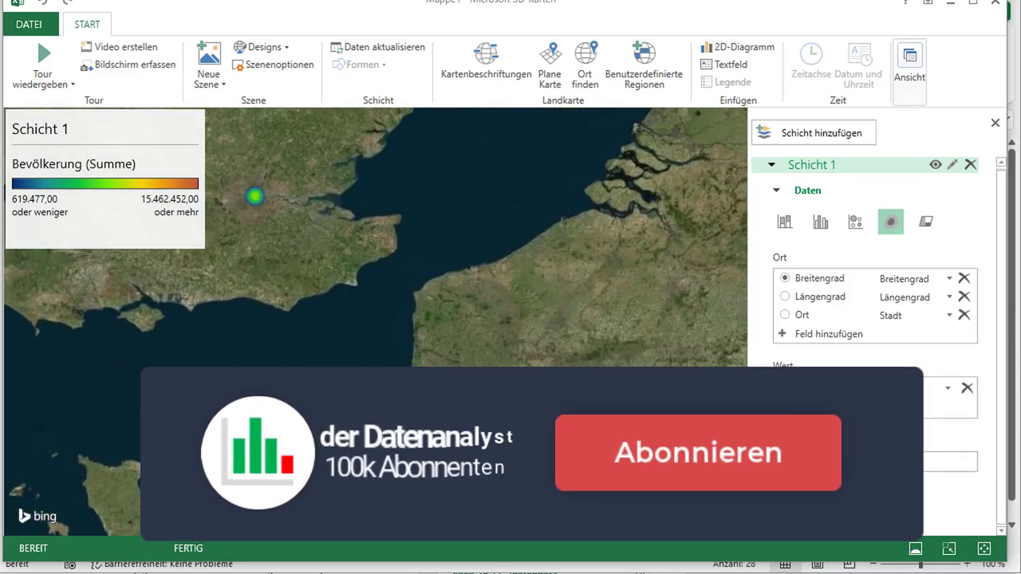
scroll(292, 228, up, 5)
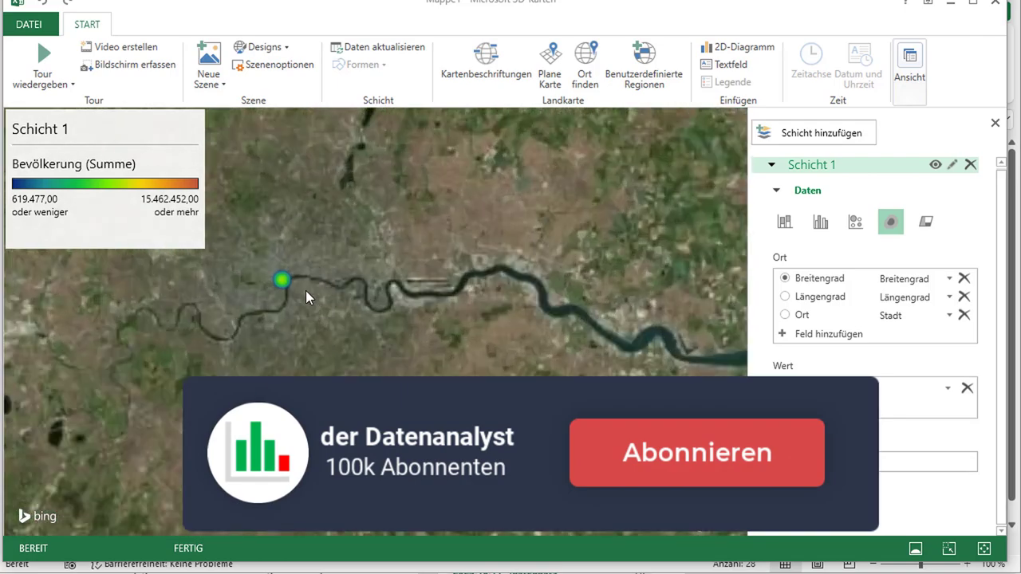
Search for Berlin with Ort finden to centre the satellite map on Berlin
scroll(361, 289, down, 5)
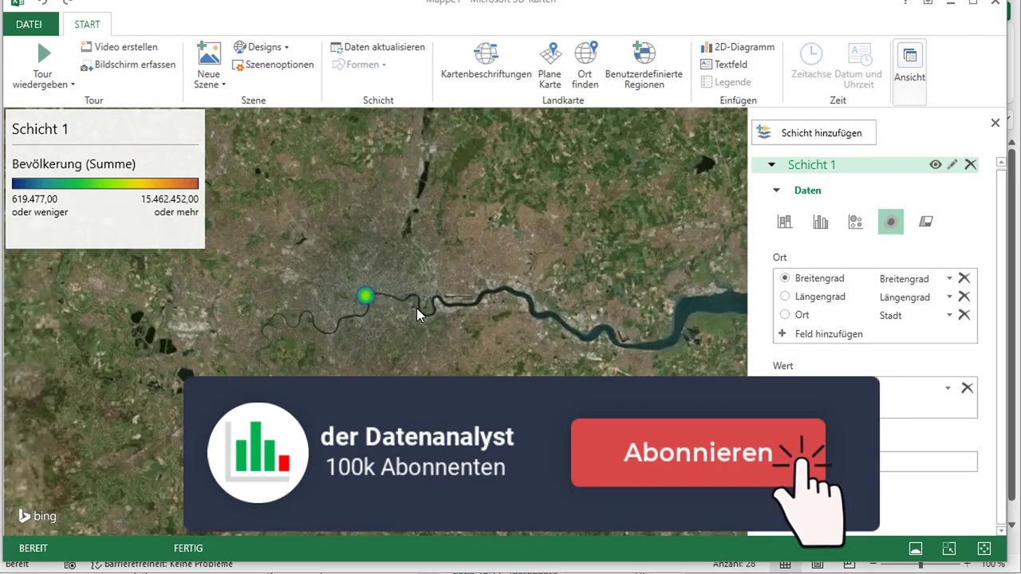
scroll(520, 344, down, 5)
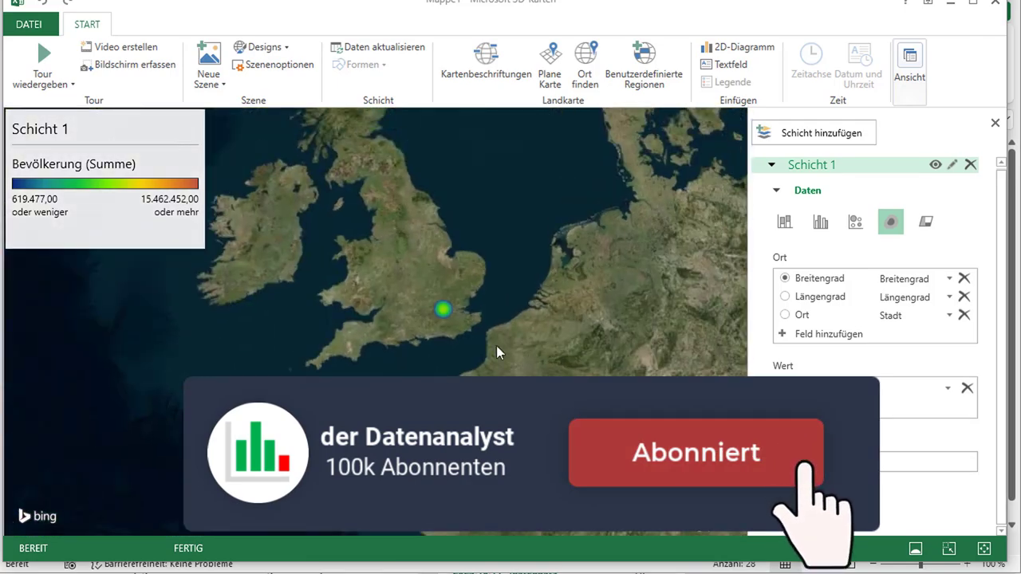
drag(496, 345, 485, 265)
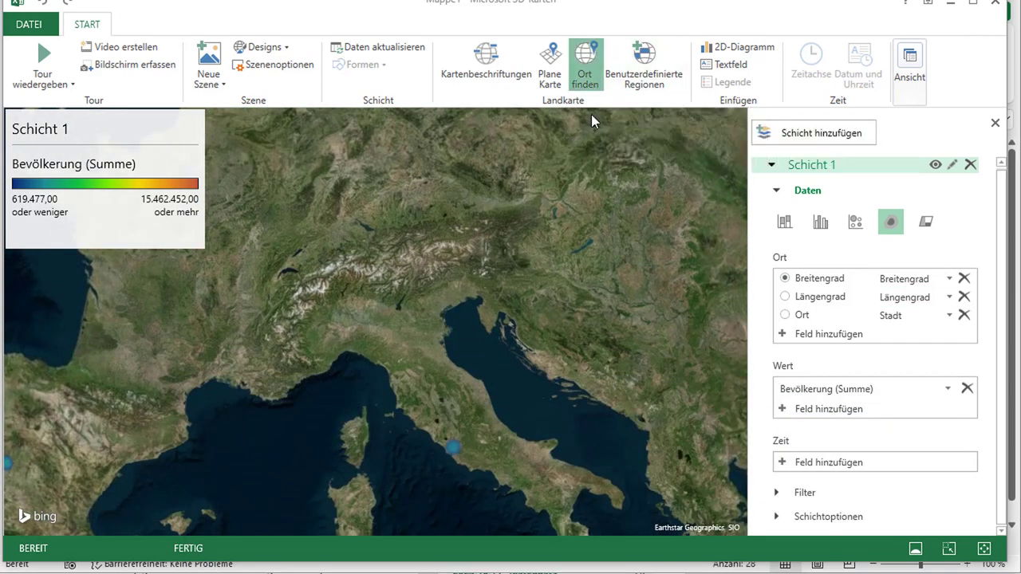
click(586, 67)
text(Berlin)
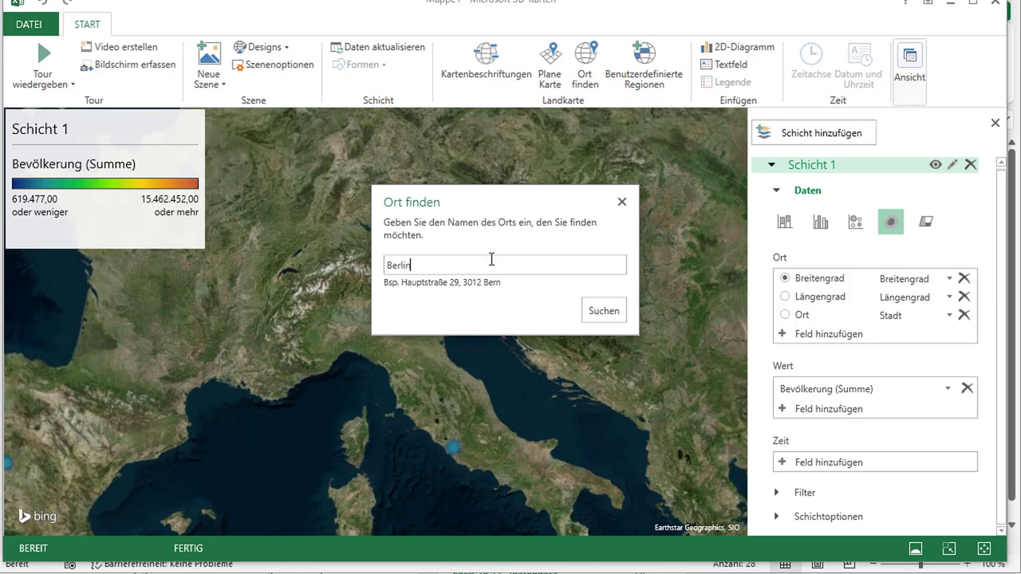
key(Return)
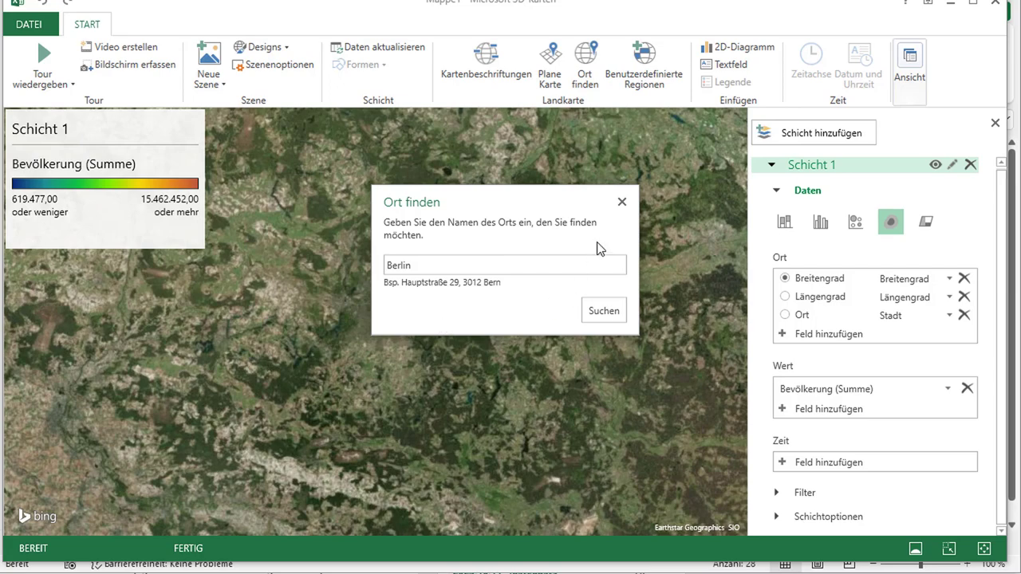
click(621, 203)
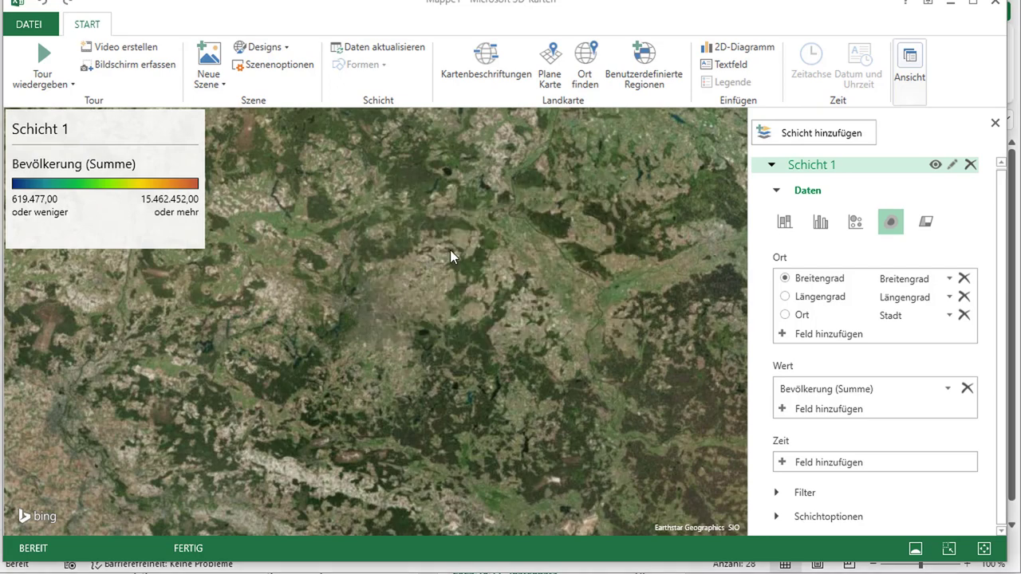
scroll(483, 258, down, 2)
right_click(474, 248)
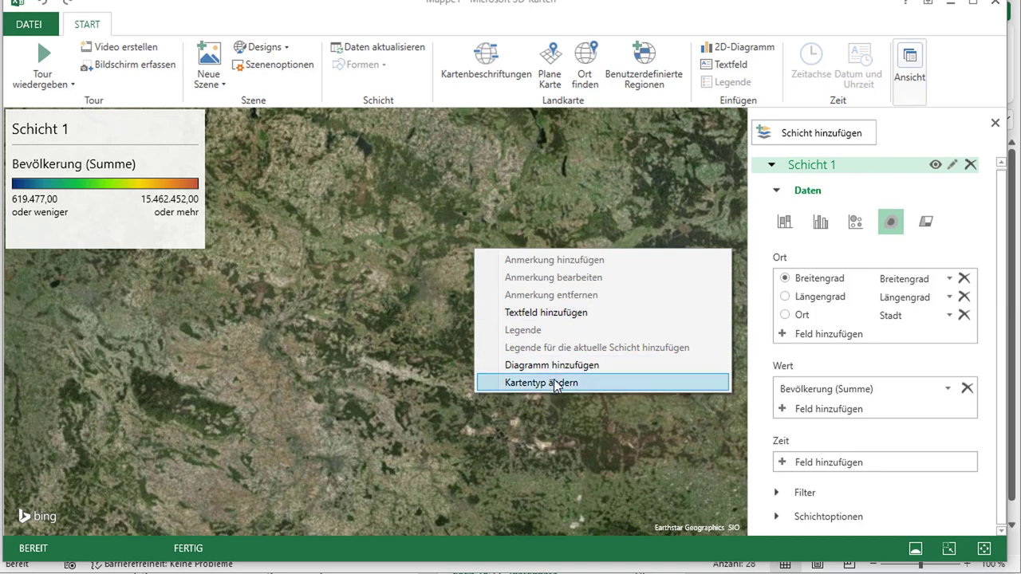
click(442, 215)
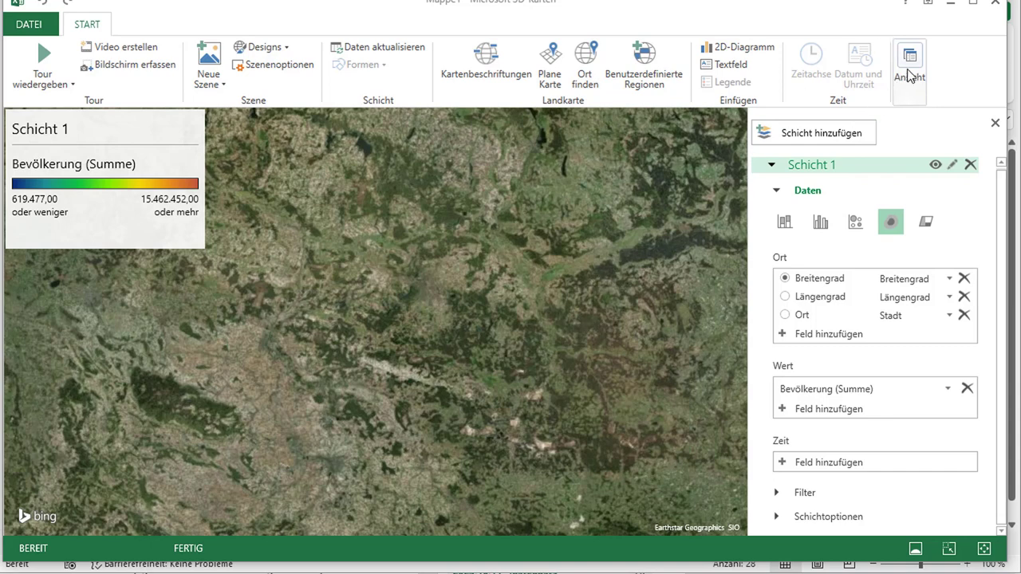
Leave 3D Maps, move the 3D-Karten-Touren note down to around J23, and select B4:B9
click(996, 11)
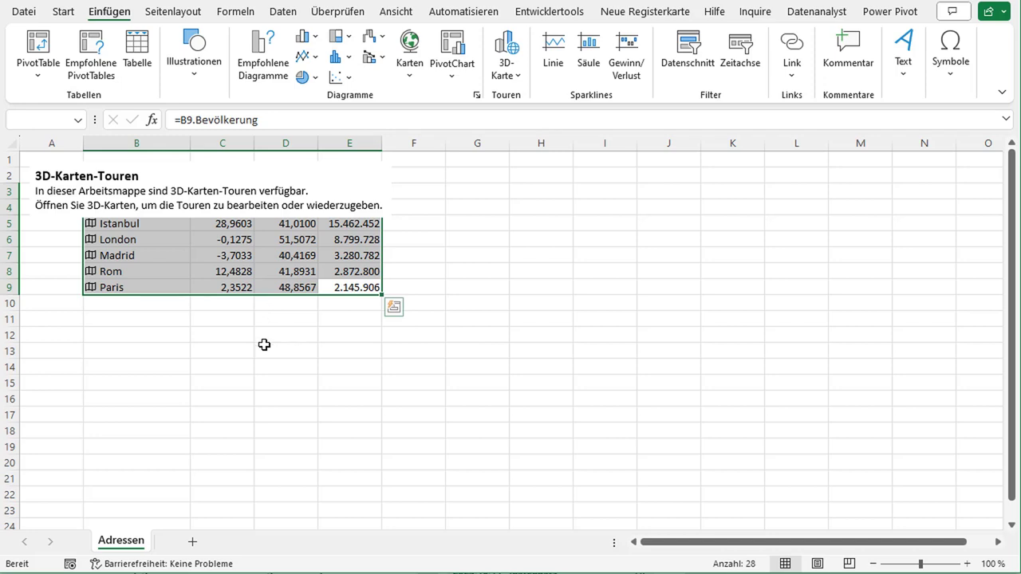
click(218, 190)
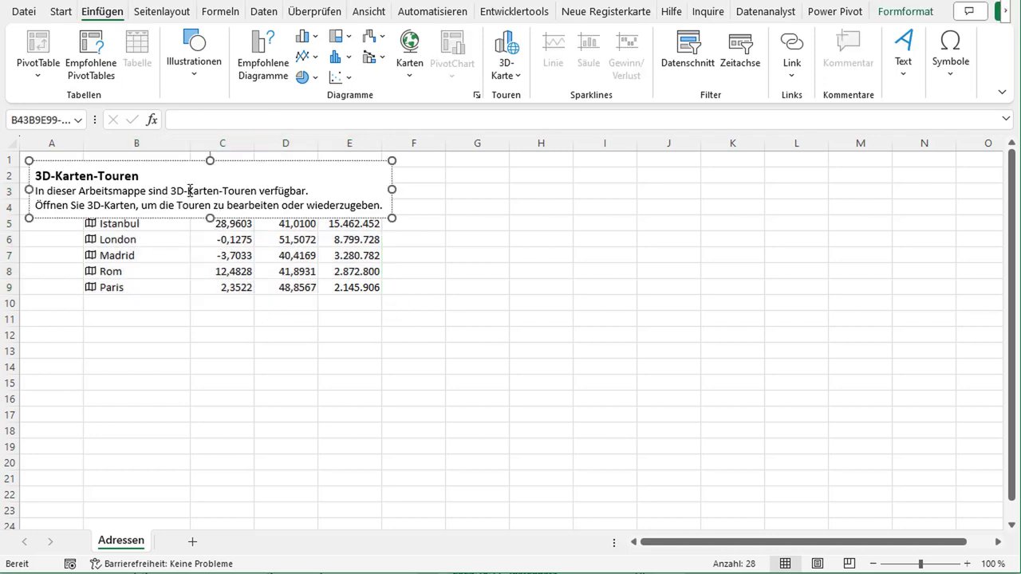
drag(265, 164, 686, 445)
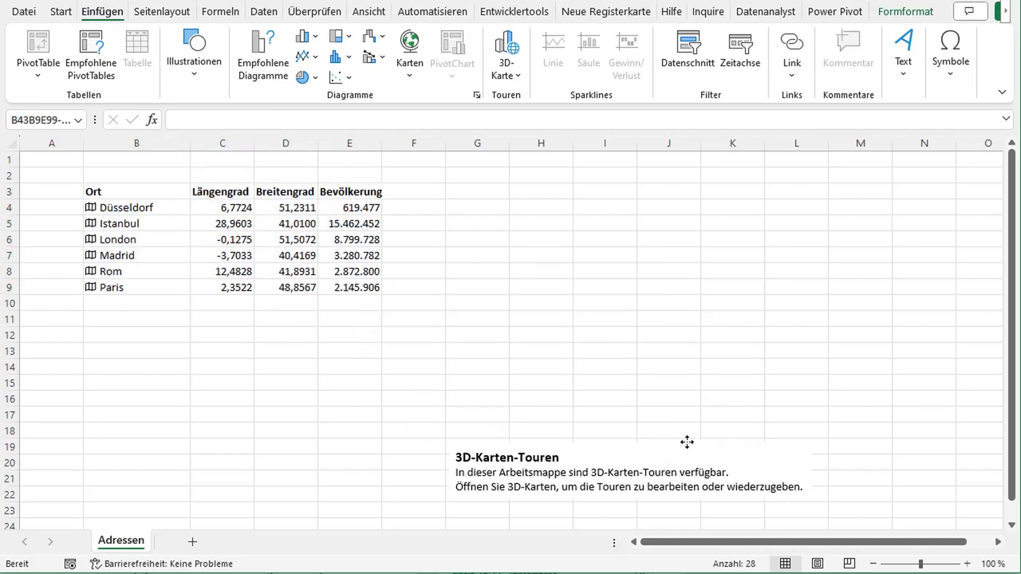
click(612, 351)
drag(550, 449, 734, 506)
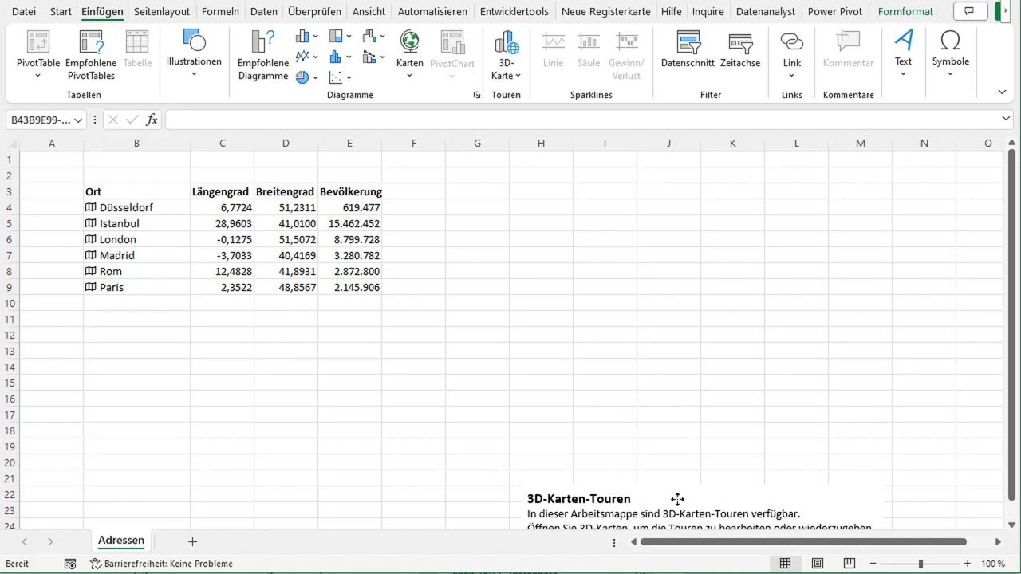
click(678, 399)
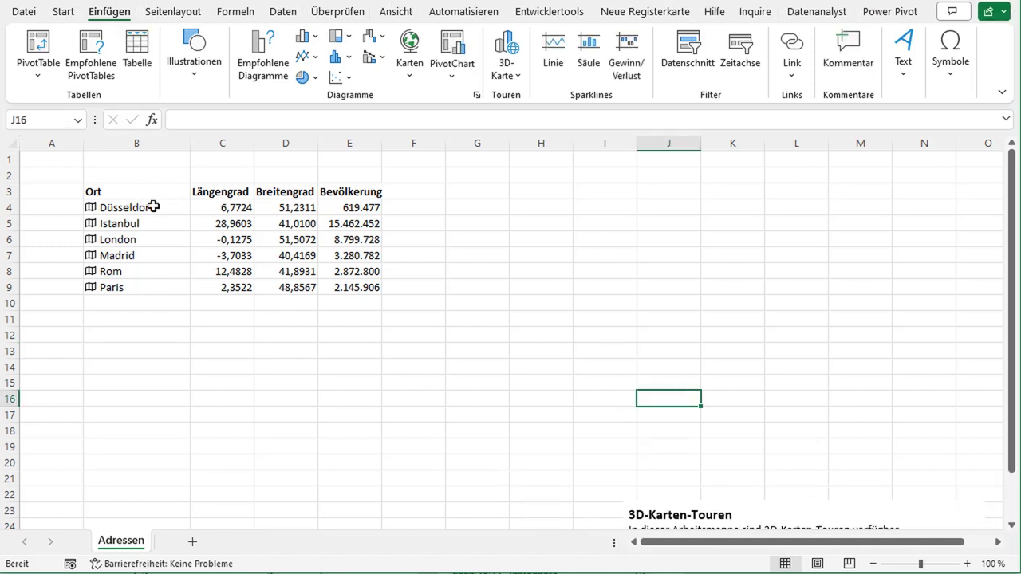
drag(153, 207, 155, 280)
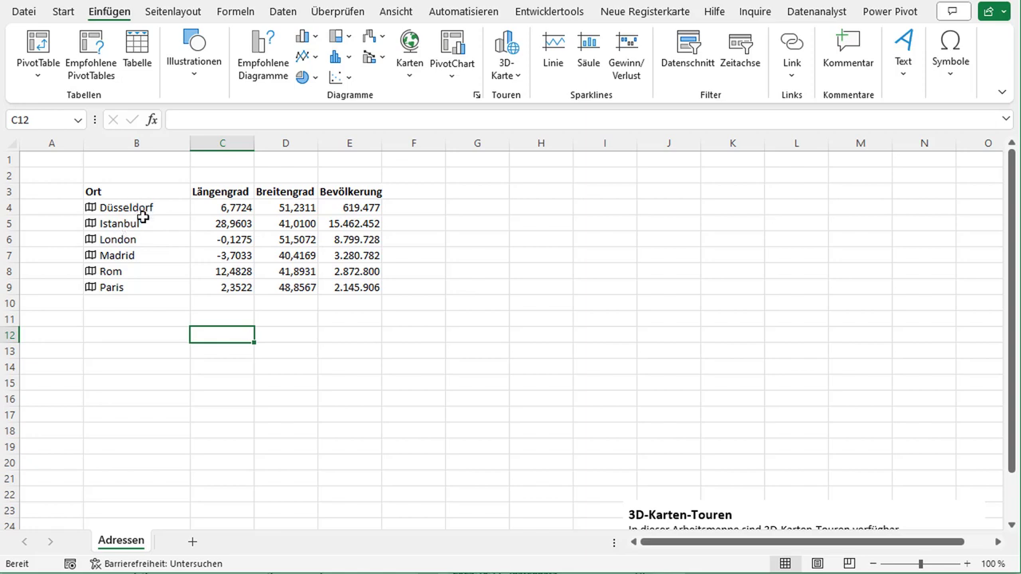
Enter Deutschland, Österreich and Schweiz in B12:B14 and select them
click(132, 336)
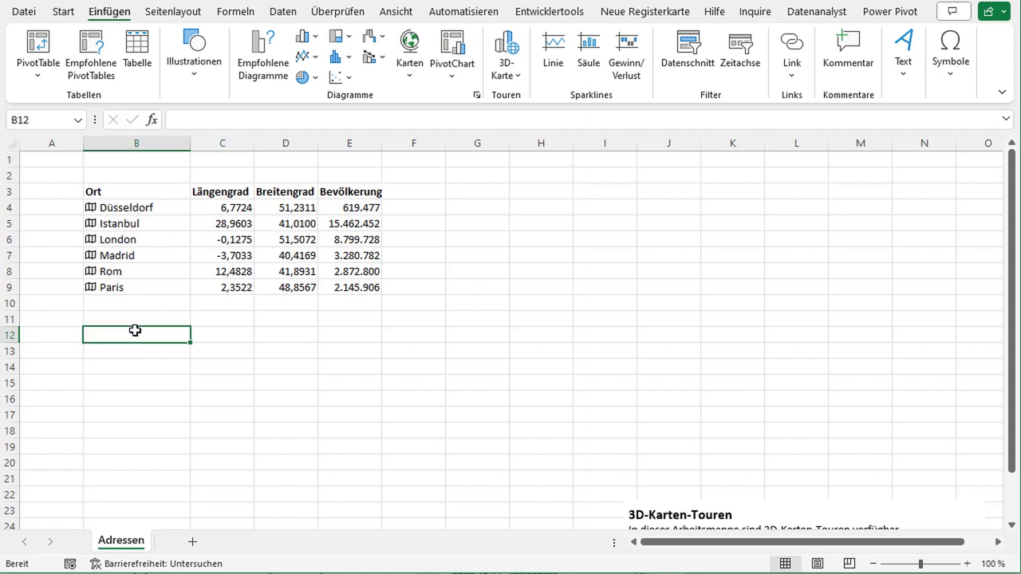
text(Deutsch)
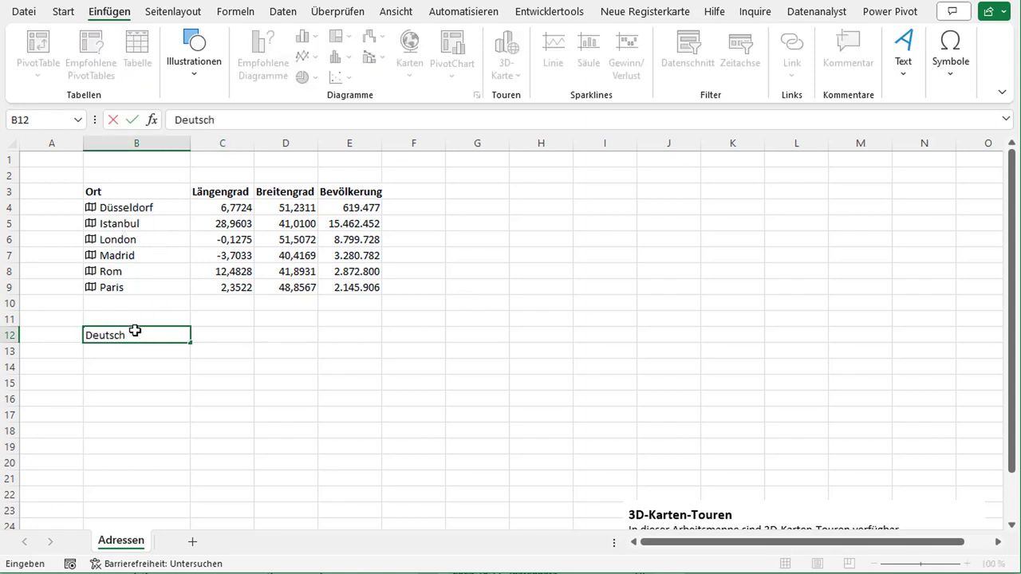
text(land)
key(Return)
text(Österreich)
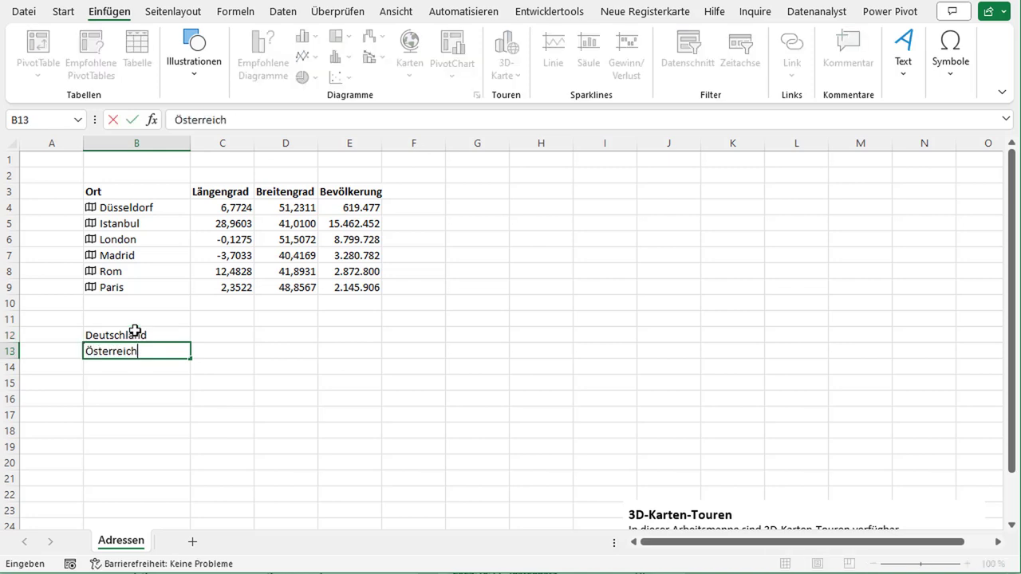
key(Return)
text(Schweiz)
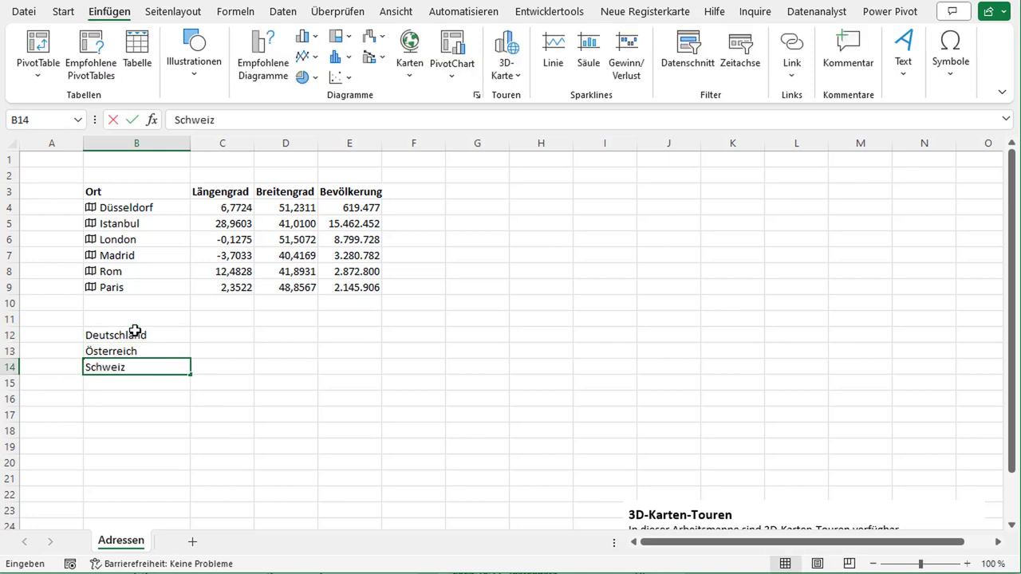
key(Return)
drag(126, 337, 128, 367)
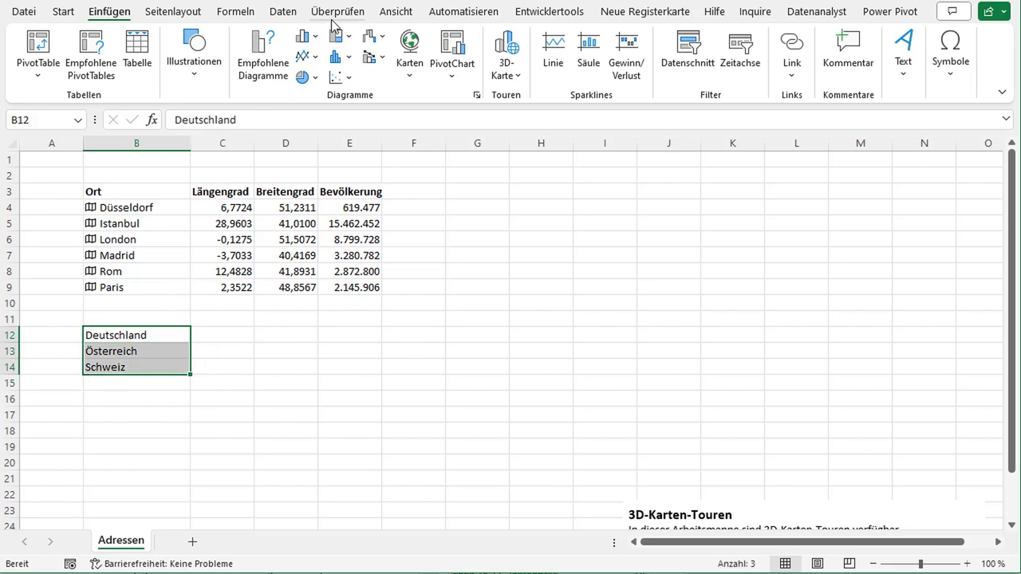
Convert the countries to the Geografie data type, add Bevölkerung in column C, and select B12:C14
click(281, 13)
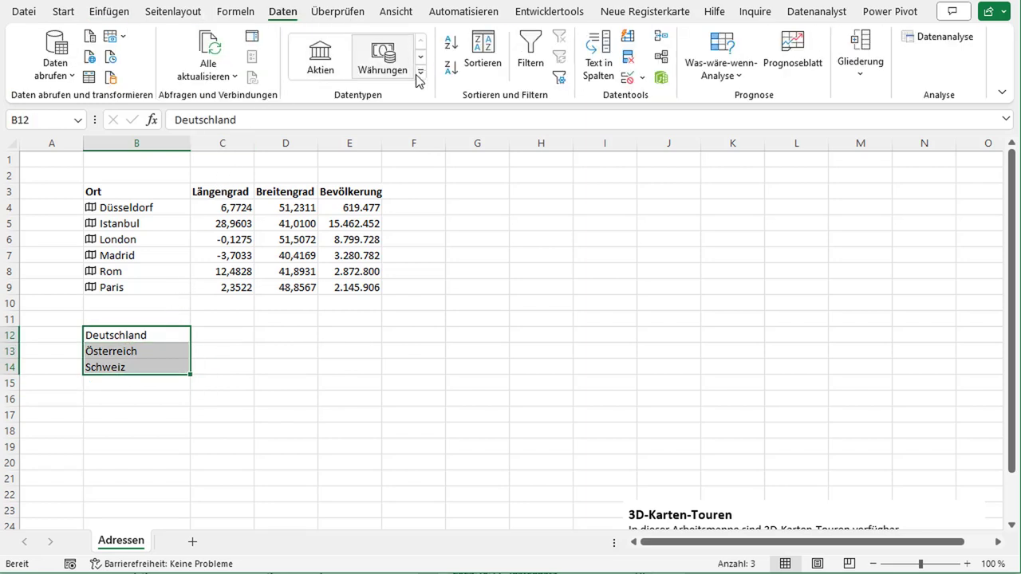
click(421, 72)
click(319, 119)
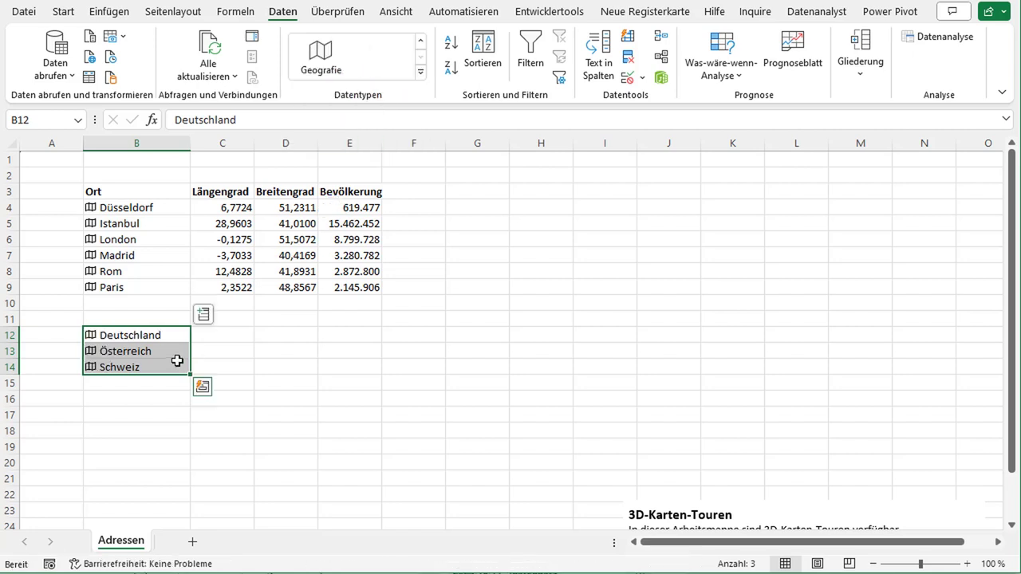
click(205, 316)
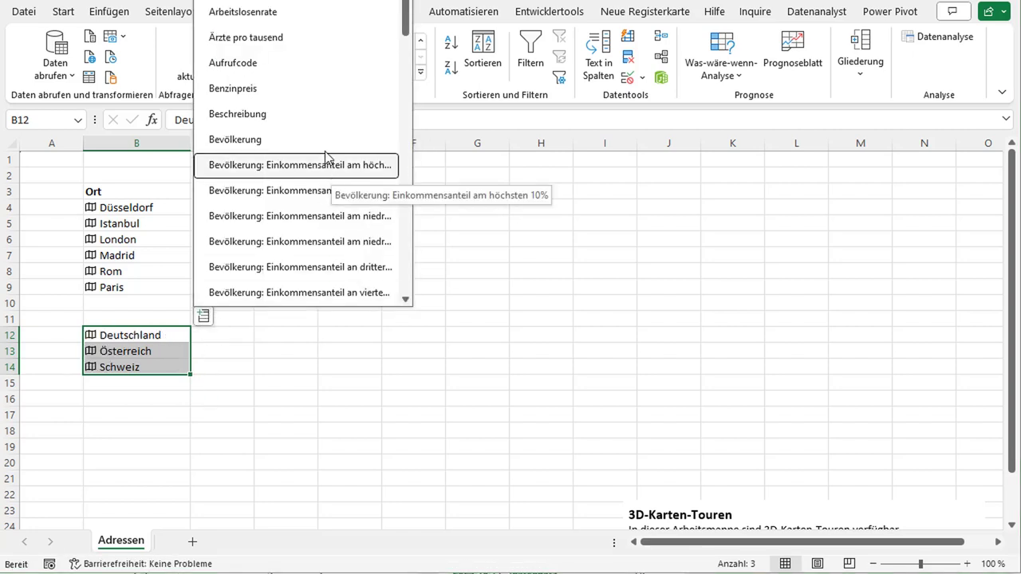
click(317, 139)
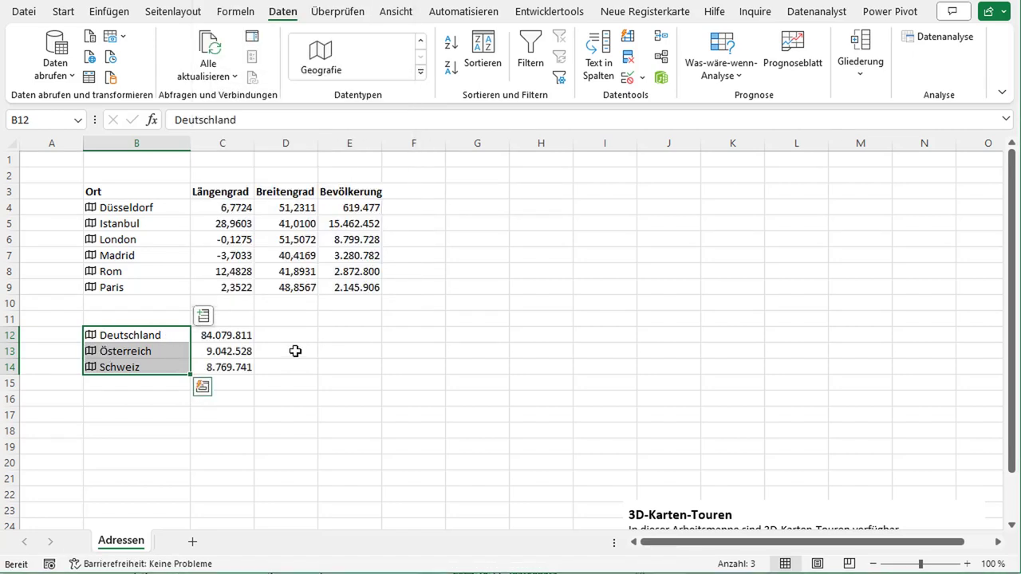
click(226, 363)
drag(146, 334, 235, 367)
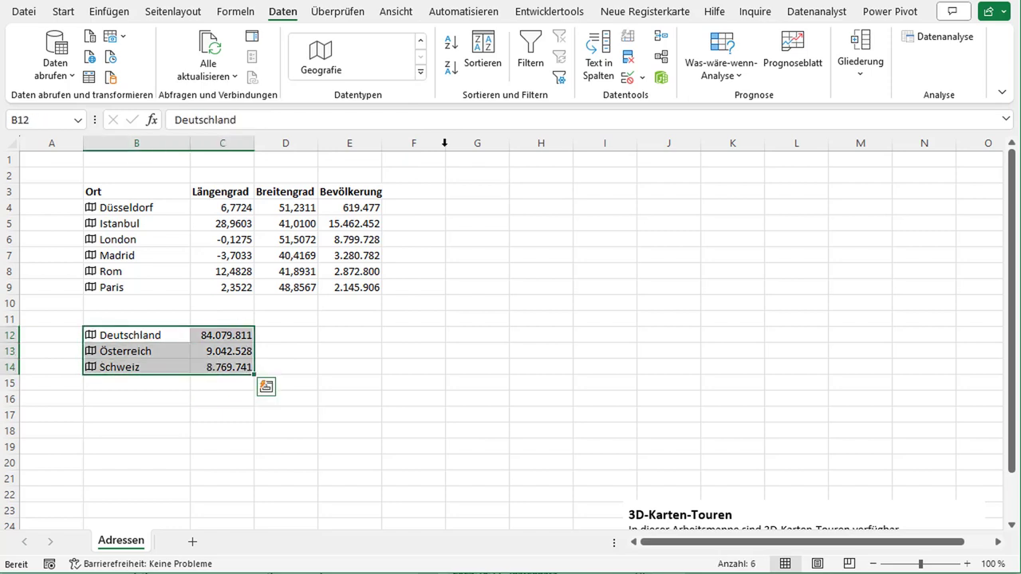
Insert a Flächenkartogramm of the three countries' populations, enlarge it and move it down-left
click(64, 11)
click(109, 12)
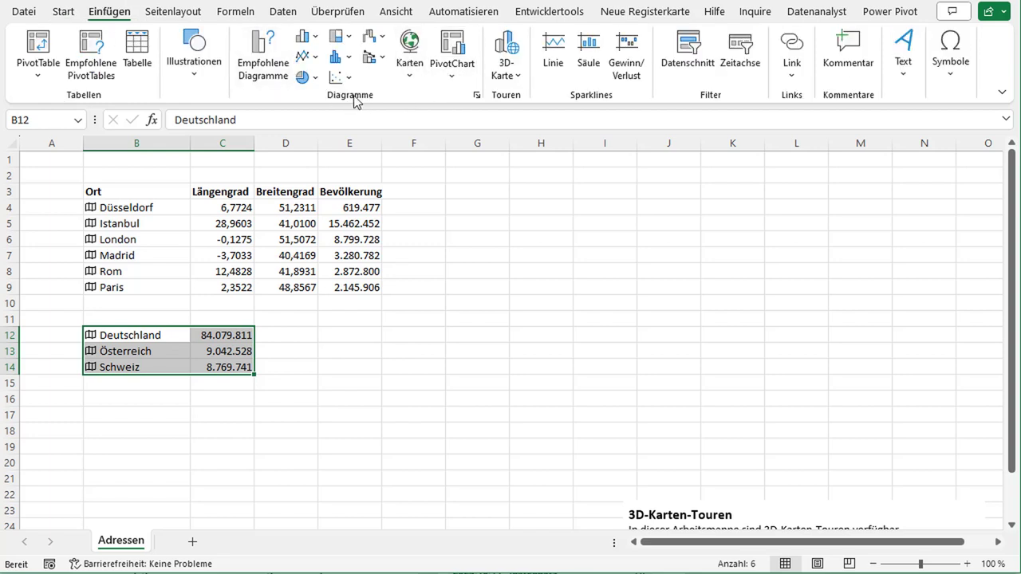
click(410, 60)
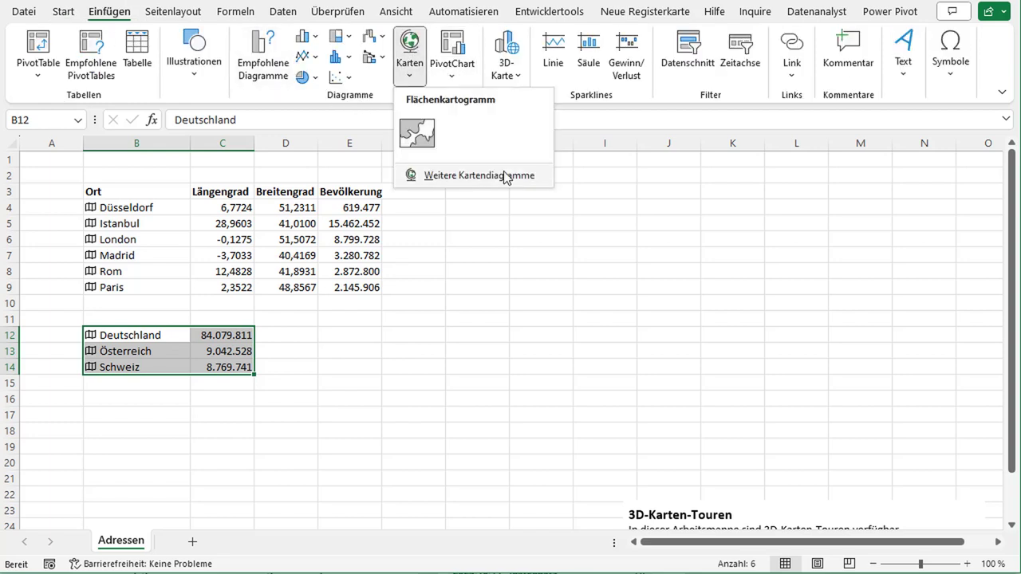
click(403, 136)
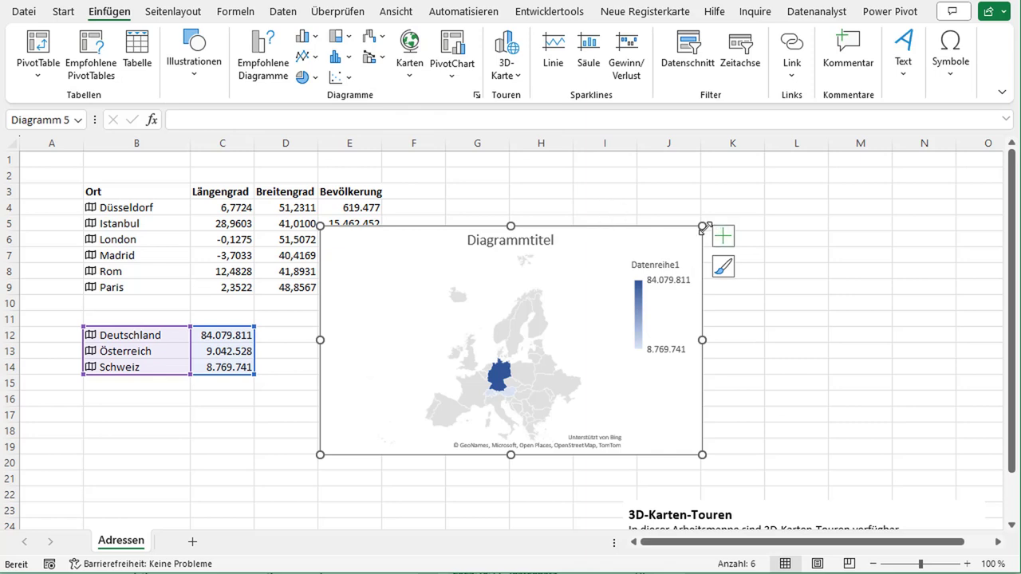
drag(702, 227, 881, 153)
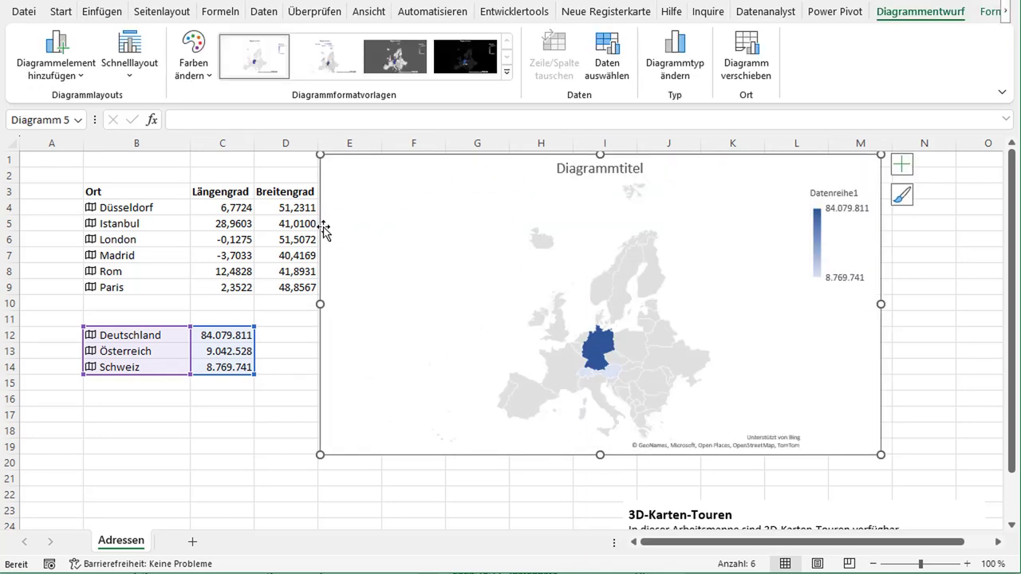
drag(322, 236, 255, 273)
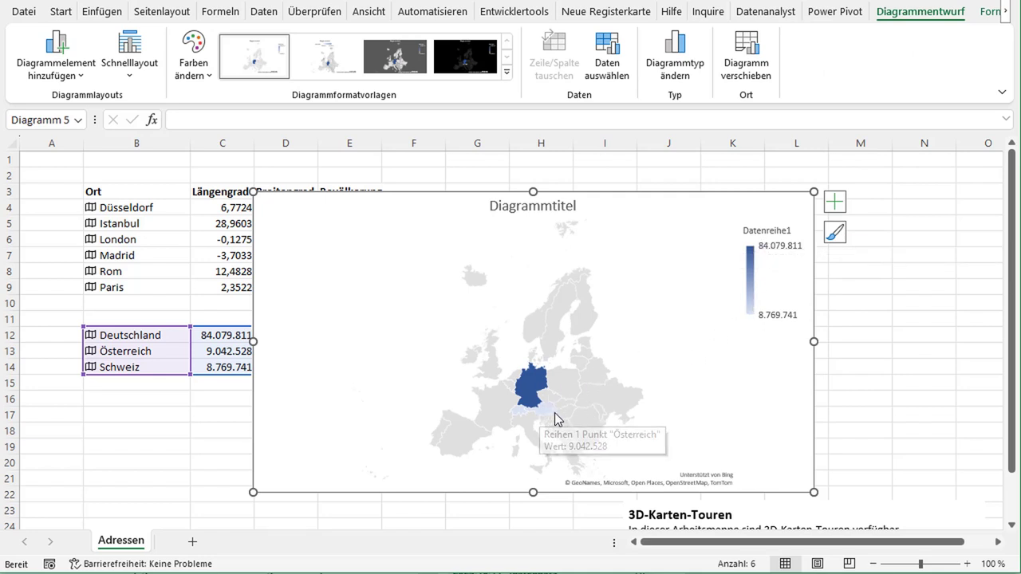
Try another chart style, revert to the first light style, and shift the chart slightly right
click(345, 71)
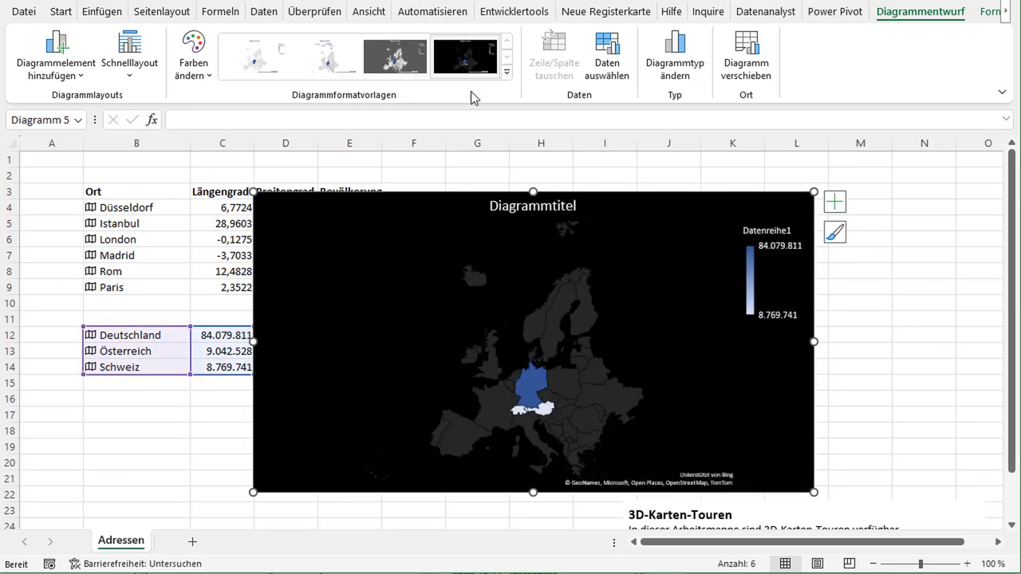
click(261, 69)
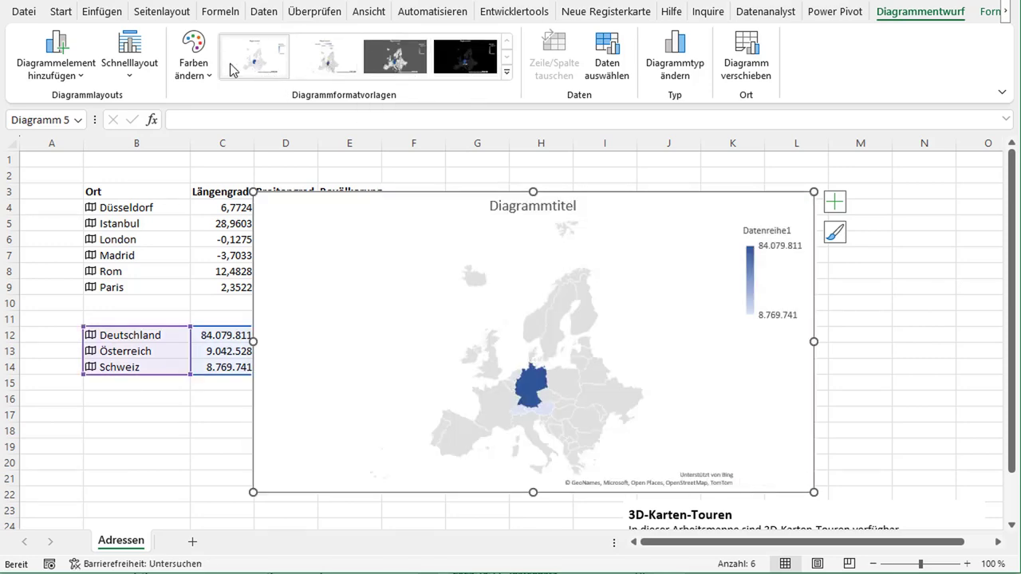
click(194, 70)
click(222, 159)
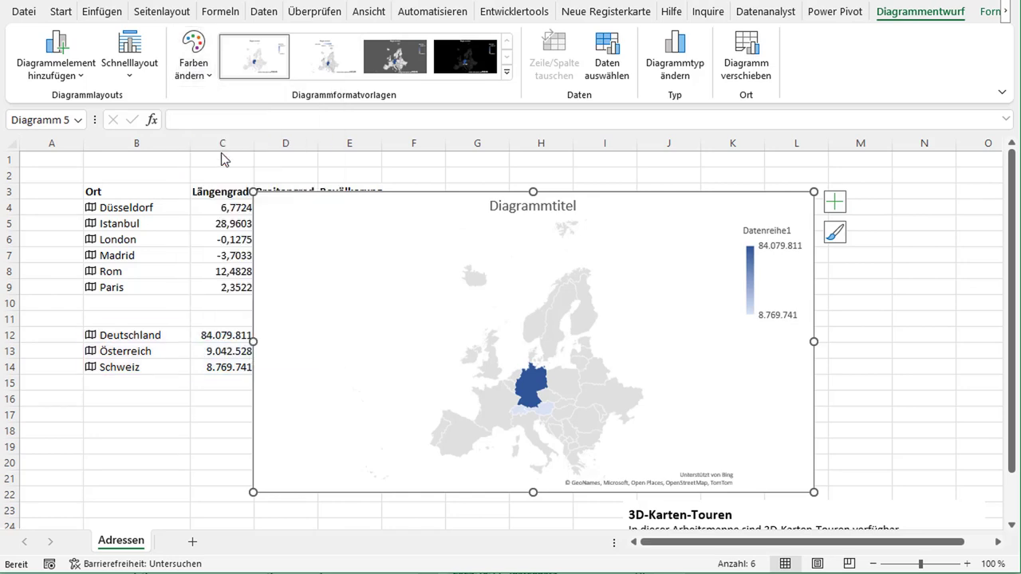
drag(422, 200, 524, 184)
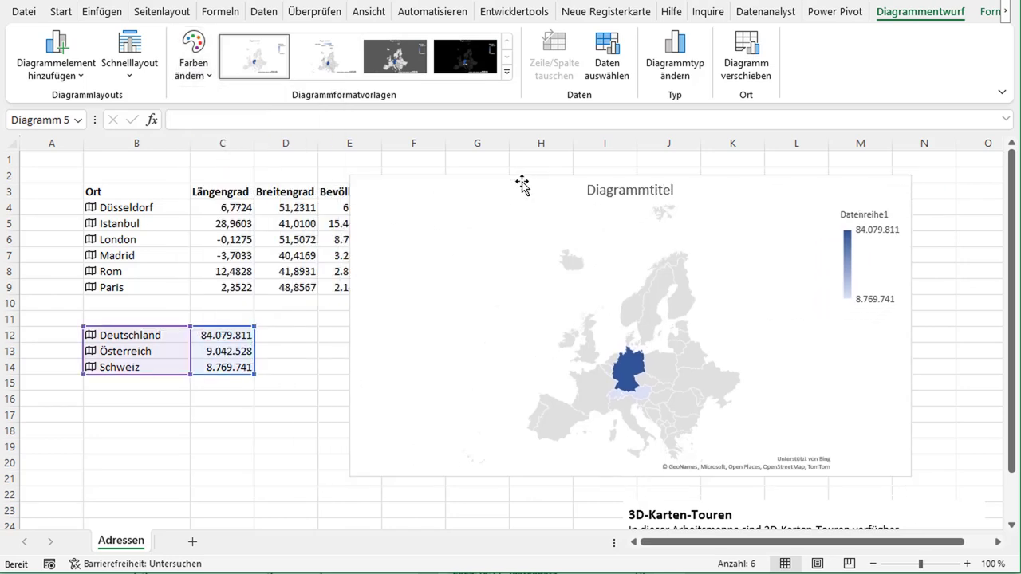